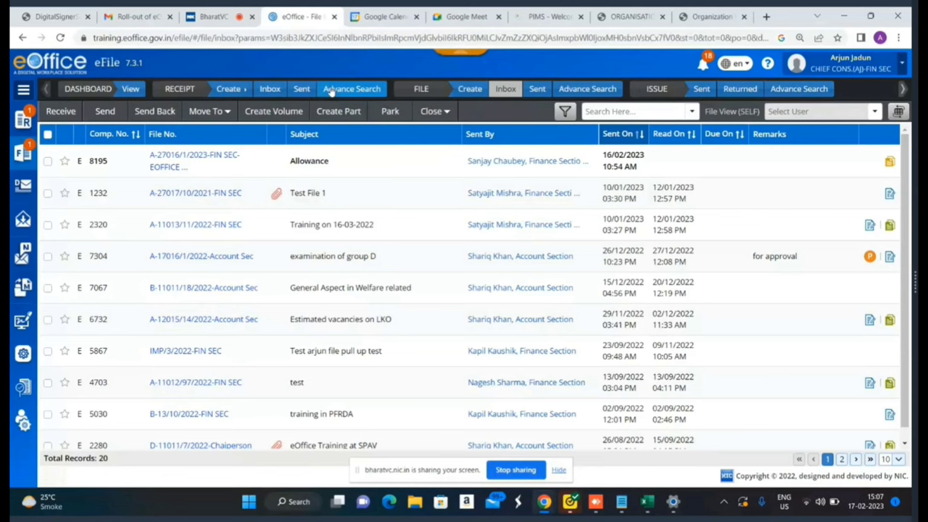
# Expand the module navigation to view the Receipt module's submenu, and collapse it again
pyautogui.click(24, 89)
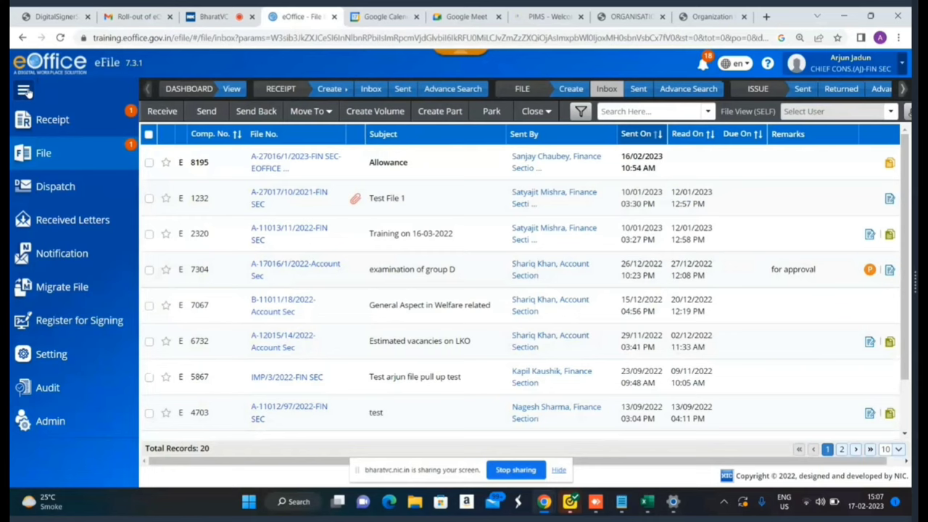
pyautogui.click(50, 125)
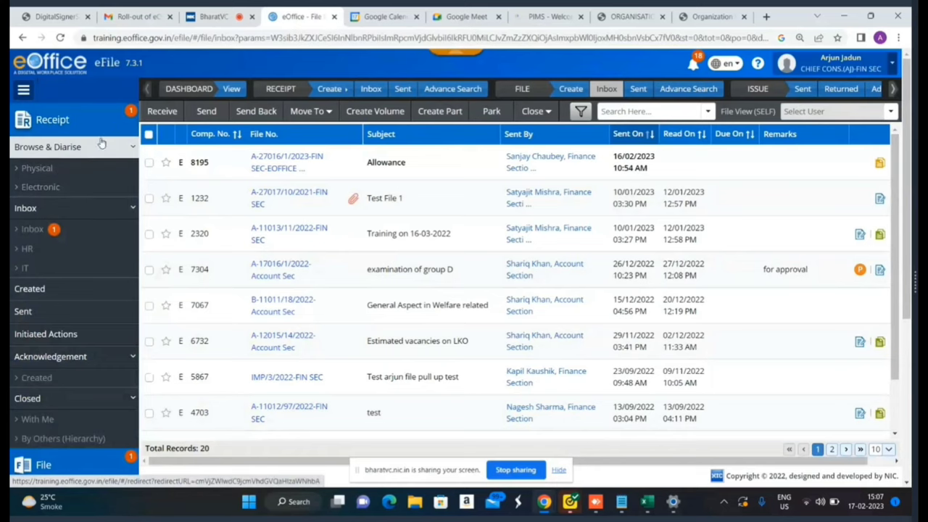
pyautogui.click(49, 120)
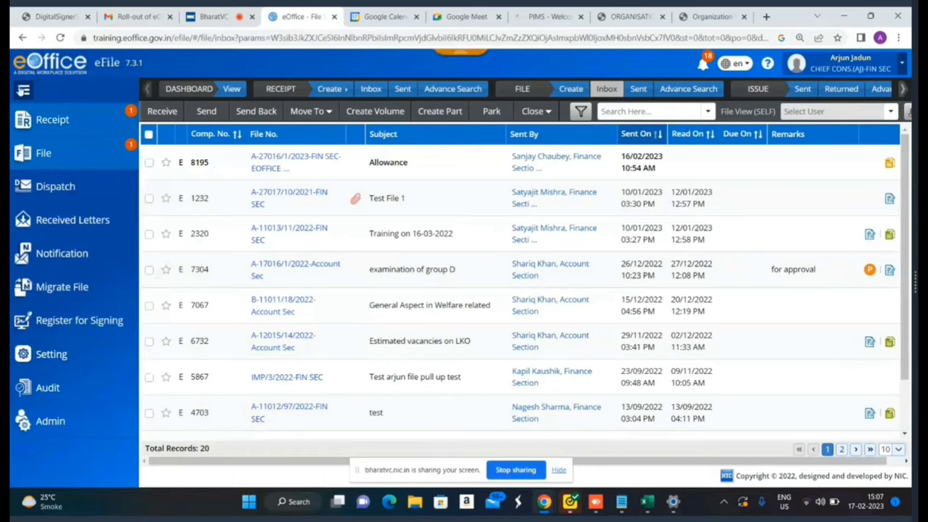
pyautogui.click(22, 91)
pyautogui.click(23, 92)
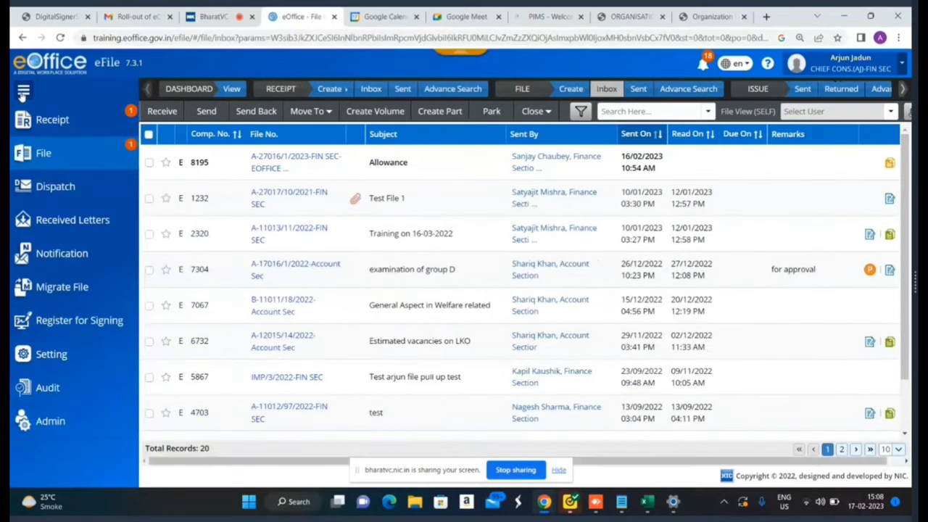
pyautogui.click(23, 92)
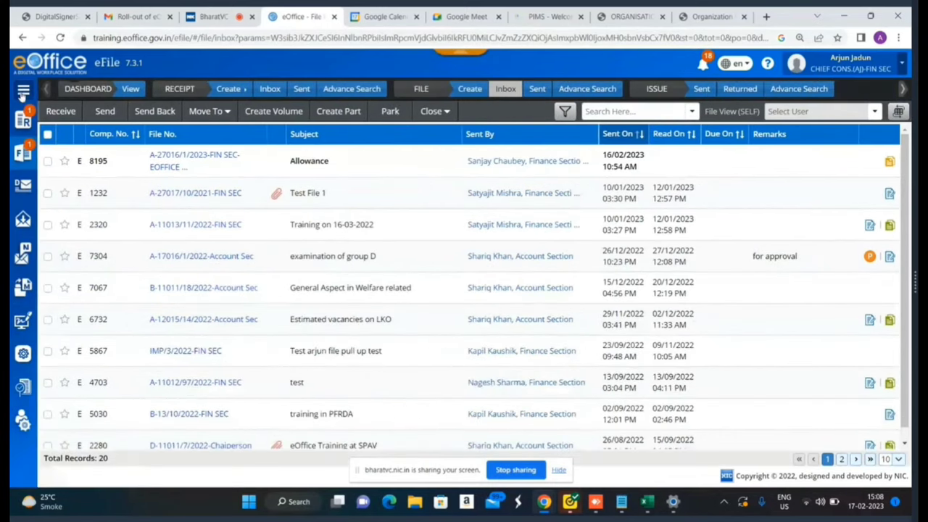
# View the creation form for a new electronic receipt and the receipt inbox
pyautogui.click(245, 94)
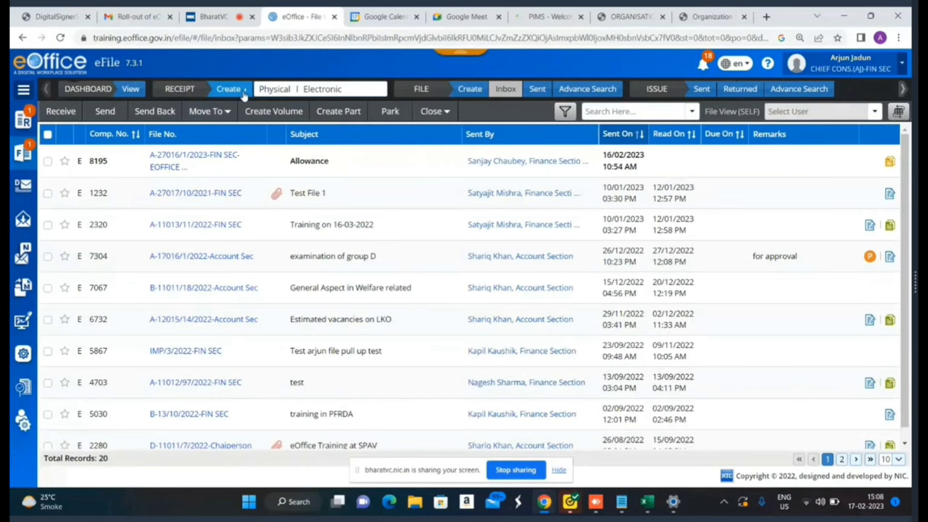
pyautogui.click(327, 92)
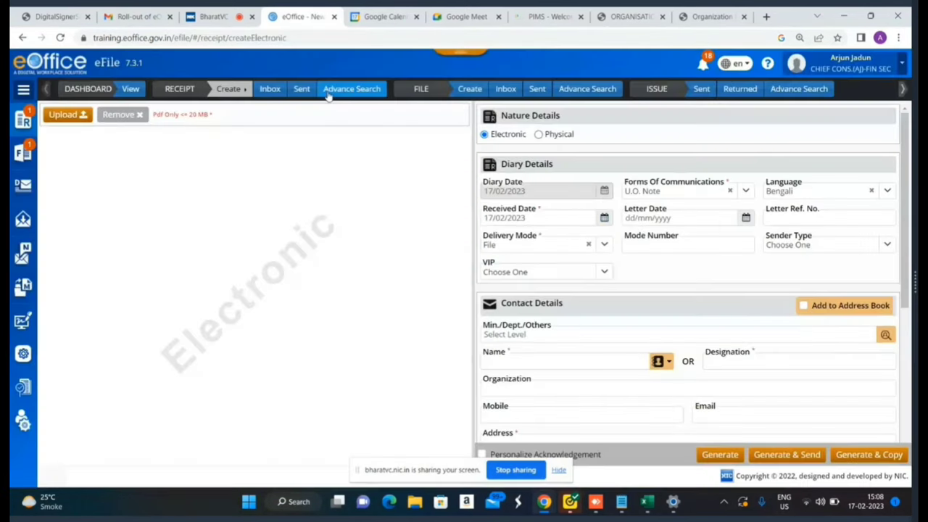
pyautogui.click(269, 89)
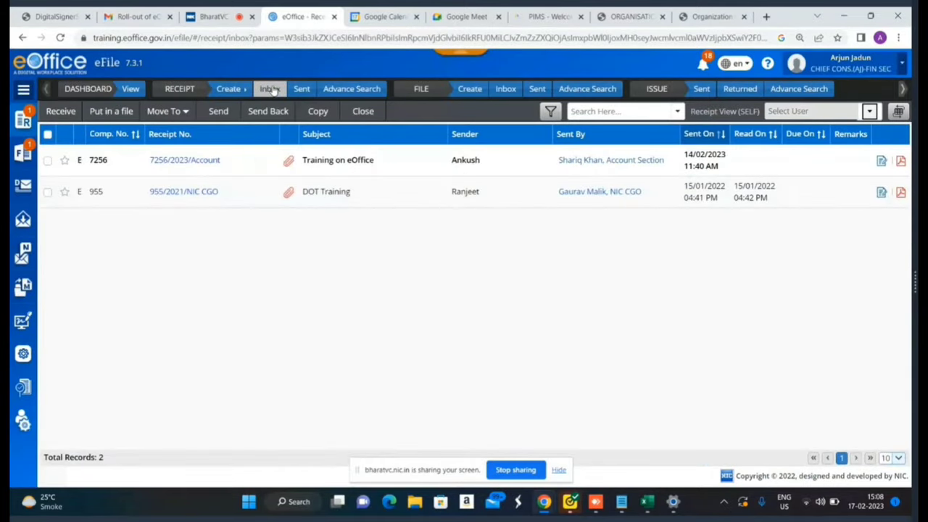
# View the new file creation form, the file inbox and the list of sent issues
pyautogui.click(468, 88)
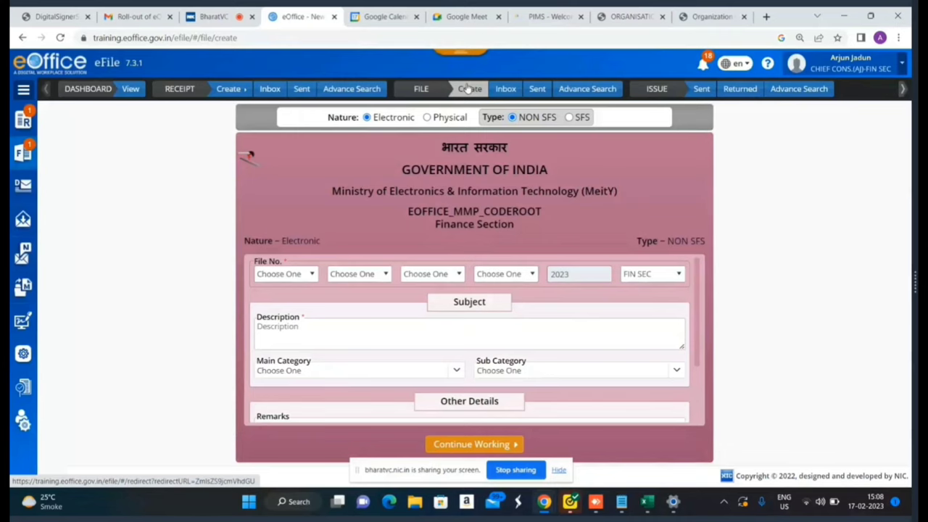
pyautogui.click(506, 93)
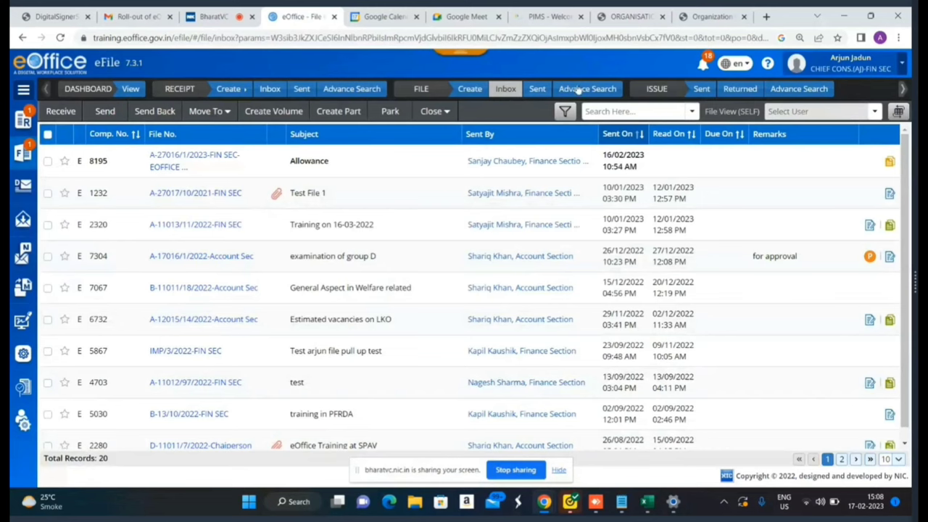
pyautogui.click(700, 89)
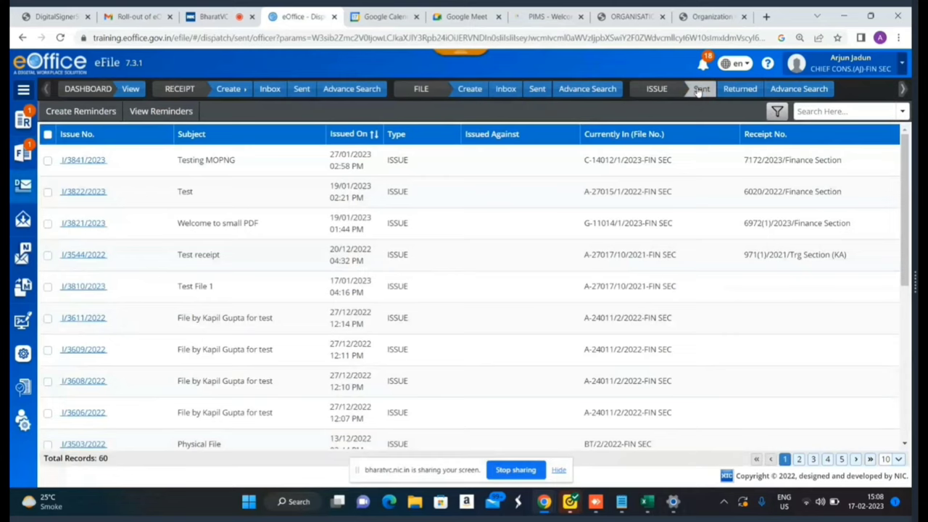
# Filter the file inbox by the priorities Immediate, Most Immediate and Out Today, check the files' priority markers, and clear the filter
pyautogui.click(271, 89)
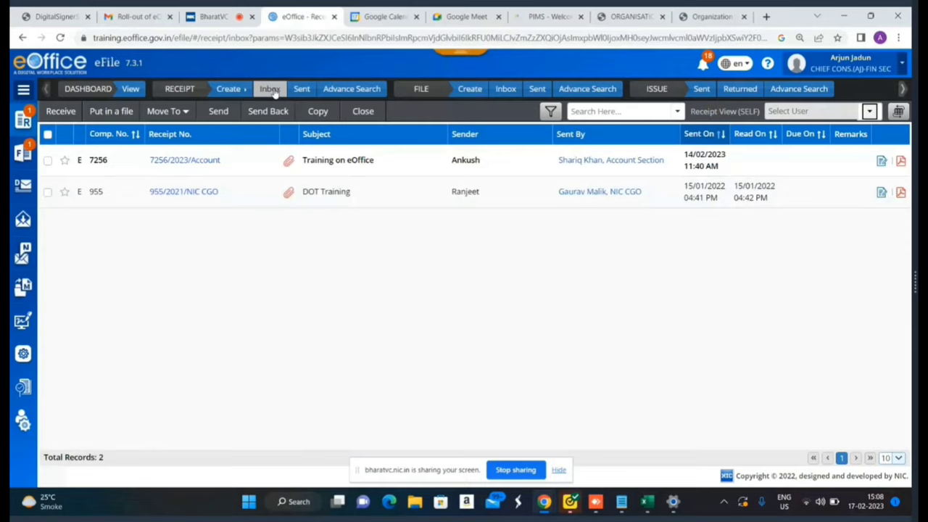
pyautogui.click(504, 89)
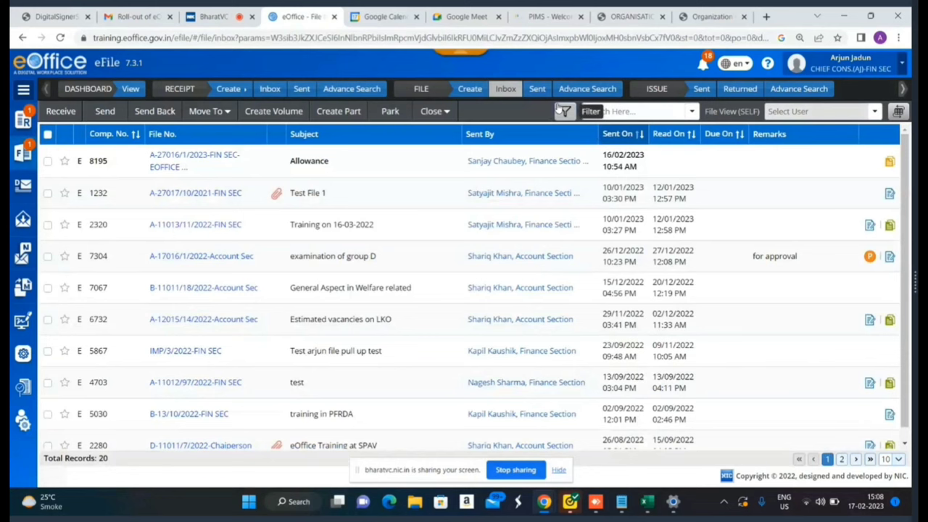
pyautogui.click(562, 111)
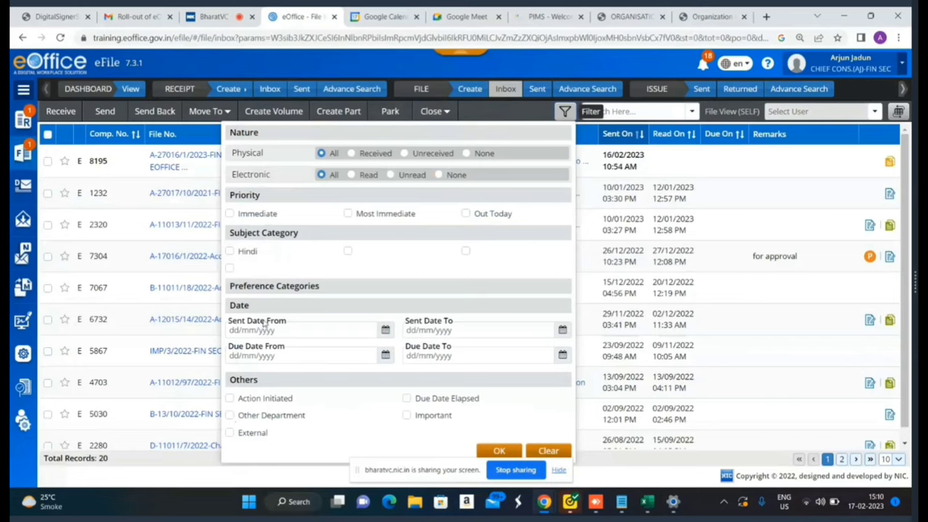
pyautogui.click(230, 213)
pyautogui.click(348, 213)
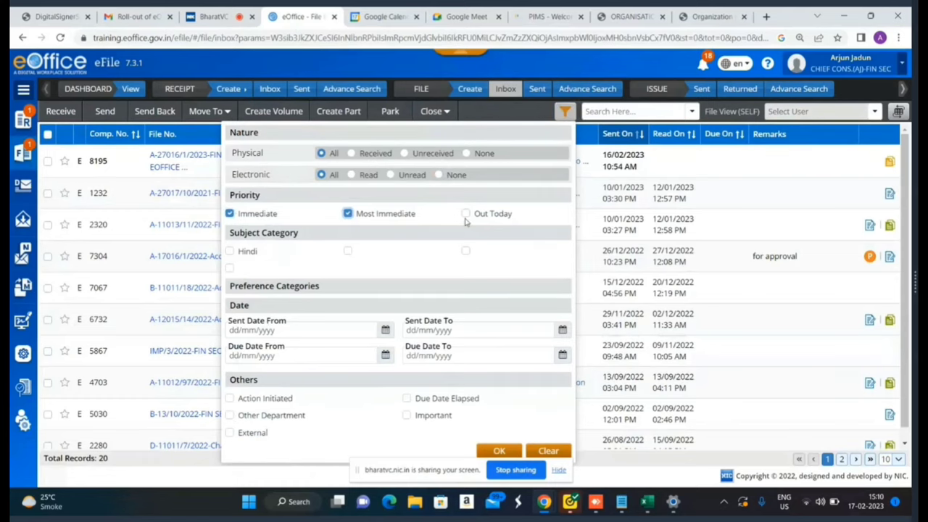
pyautogui.click(465, 213)
pyautogui.click(499, 450)
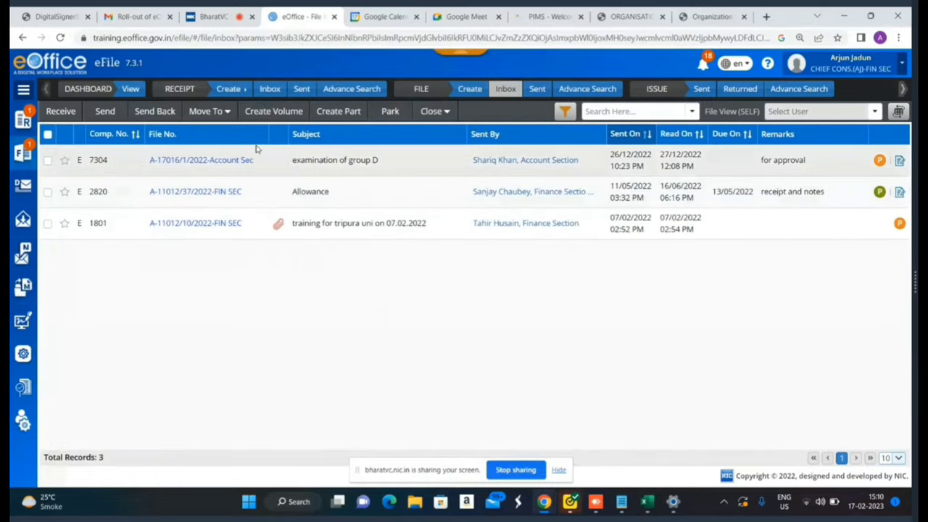
pyautogui.moveTo(881, 162)
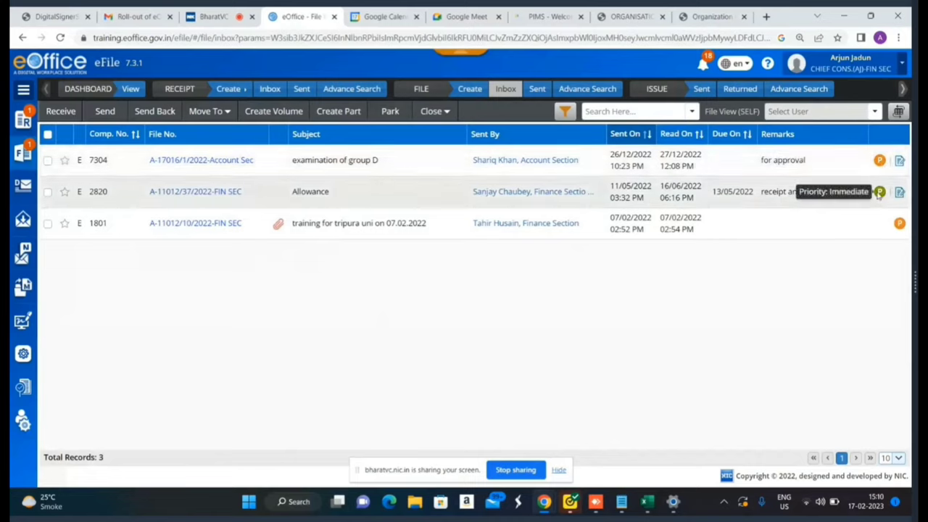
pyautogui.moveTo(900, 224)
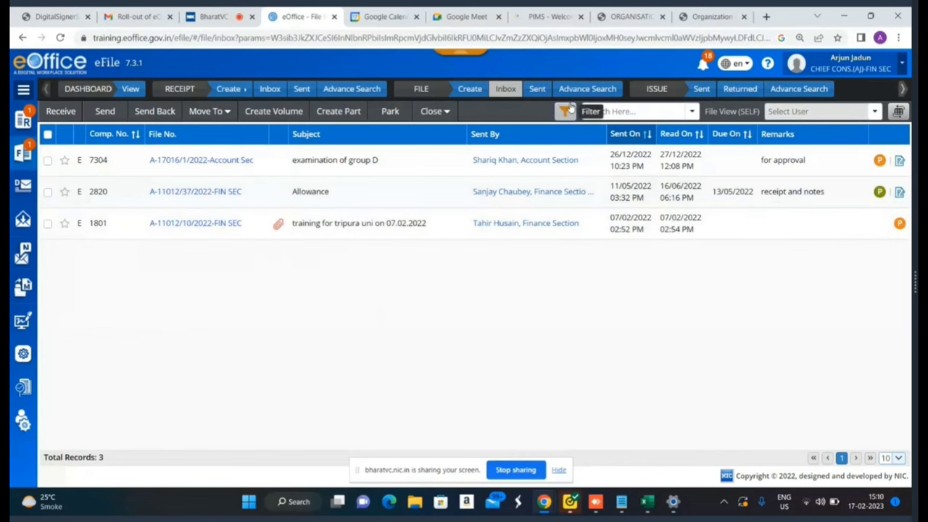
pyautogui.click(564, 111)
# Switch the interface language to Hindi and open file A-27017/10/2021-FIN SEC from the inbox with the module navigation expanded
pyautogui.click(736, 64)
pyautogui.click(738, 64)
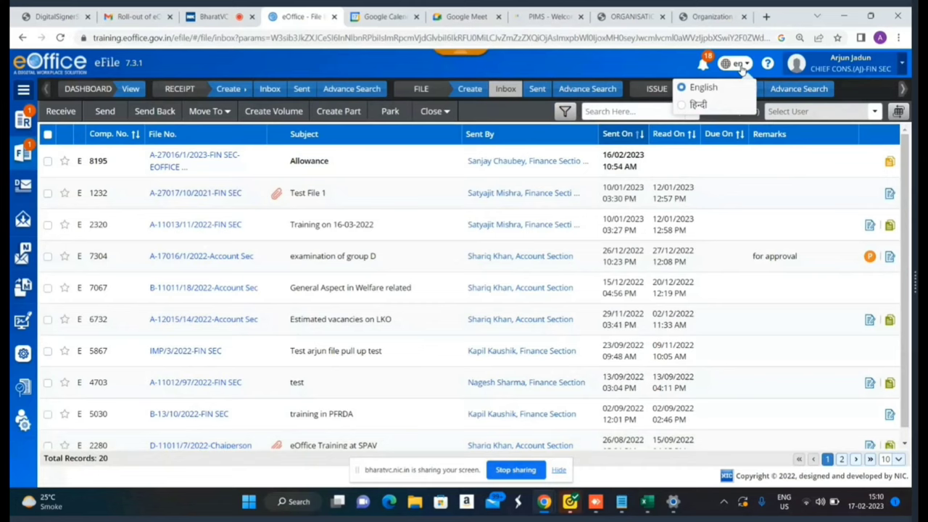
pyautogui.click(682, 105)
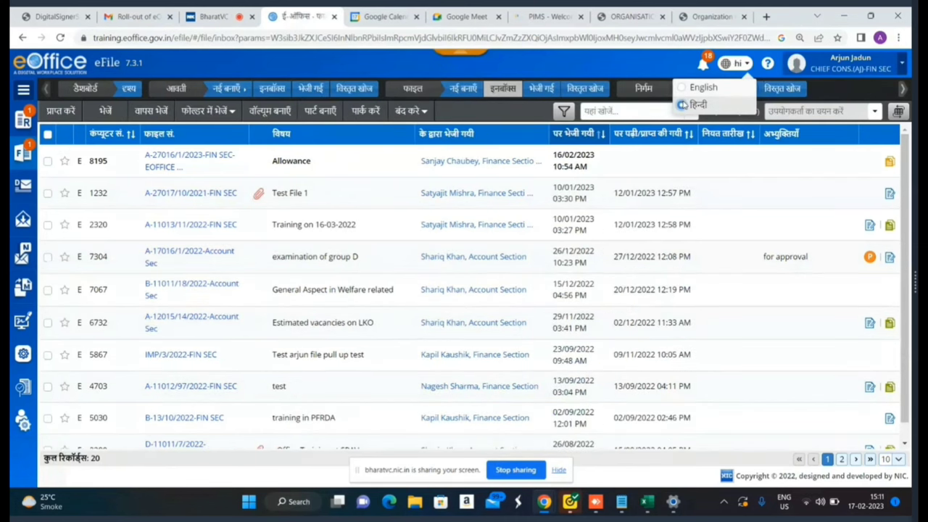
pyautogui.click(29, 91)
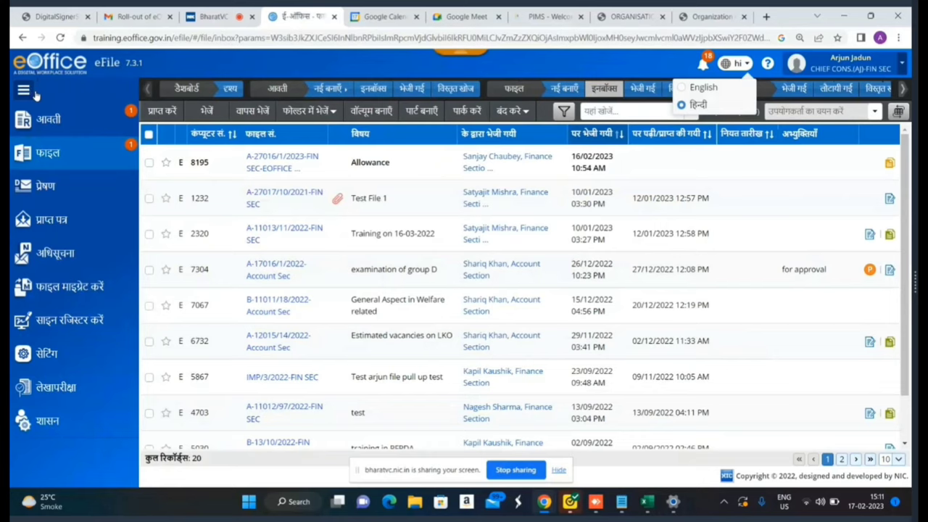
pyautogui.click(265, 203)
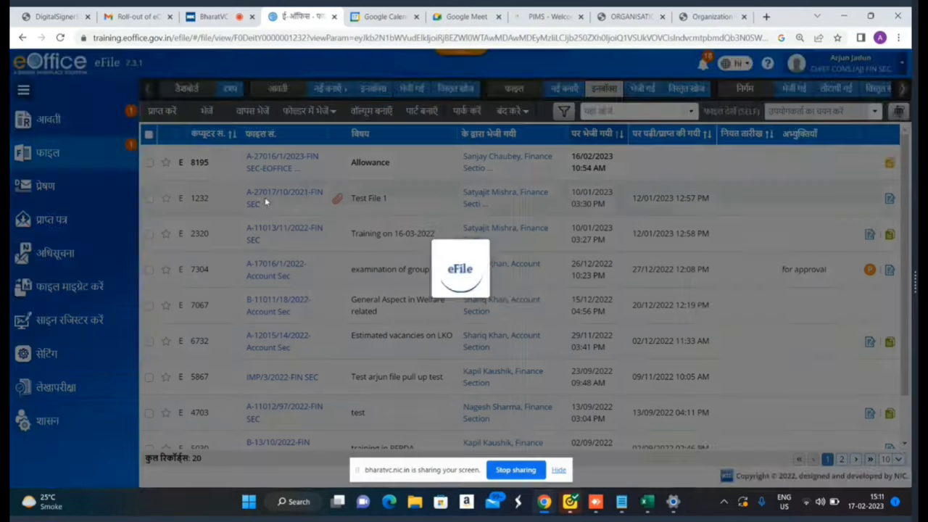
# Examine the Receipt module's submenu and the available interface languages, and collapse the module navigation
pyautogui.click(24, 91)
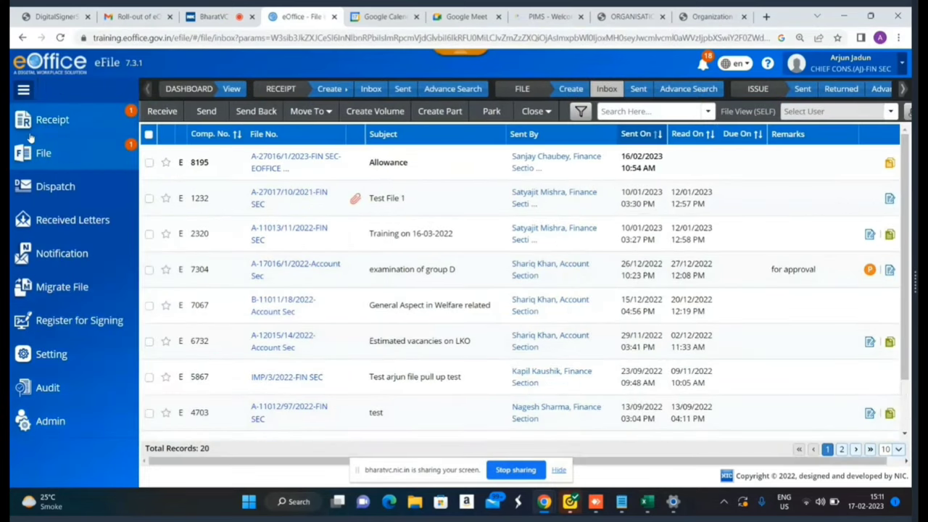
pyautogui.click(30, 134)
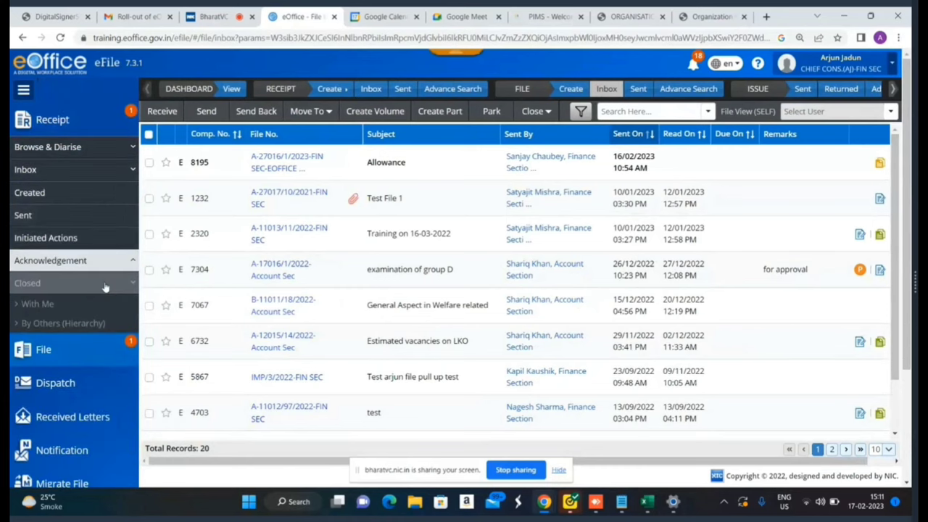
pyautogui.click(105, 284)
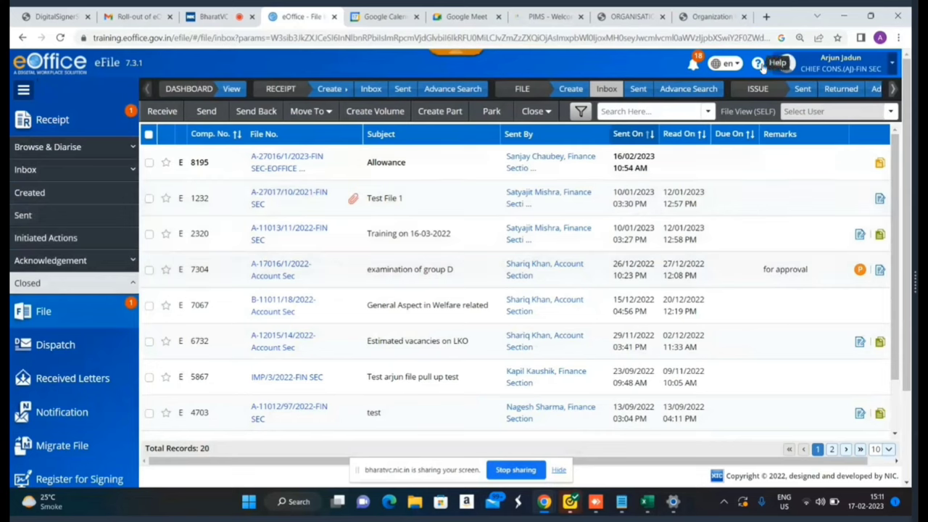
pyautogui.click(727, 64)
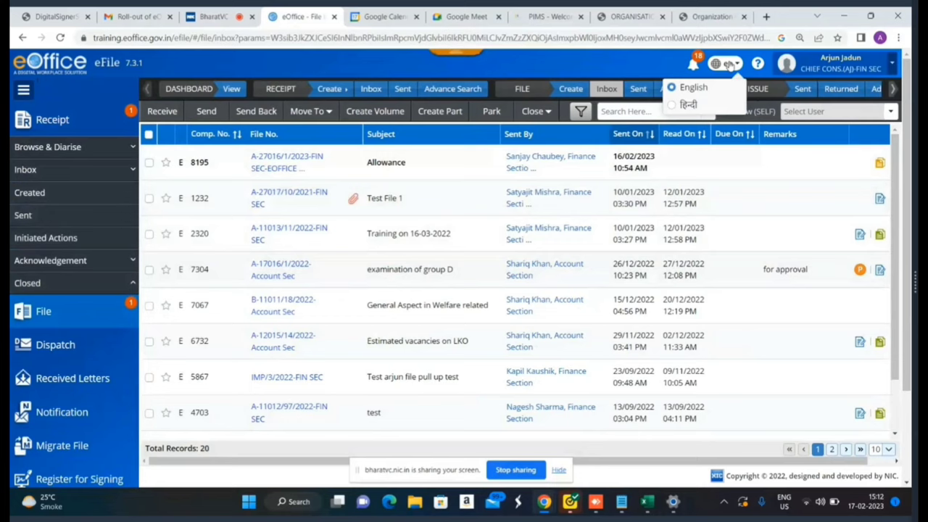
pyautogui.click(29, 89)
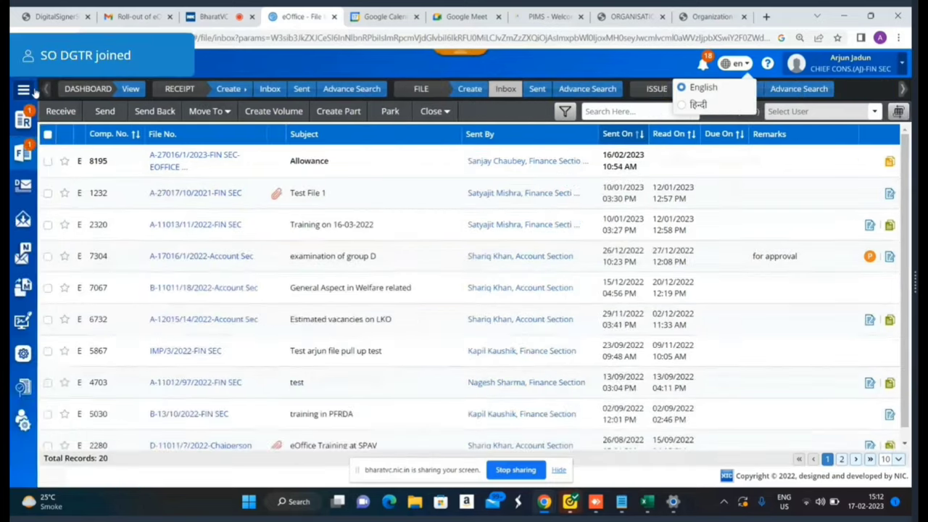
# Switch the file inbox to its alternative list view and back to the table view
pyautogui.click(450, 59)
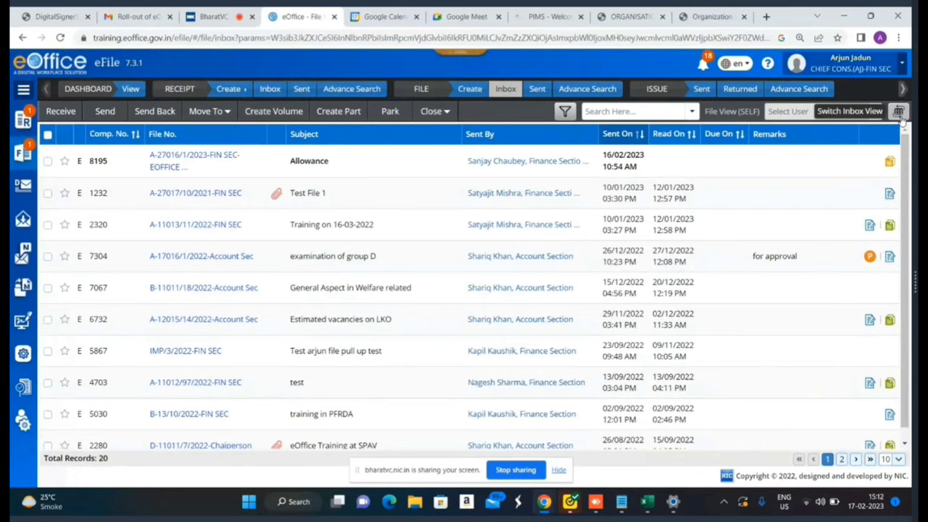
pyautogui.click(898, 113)
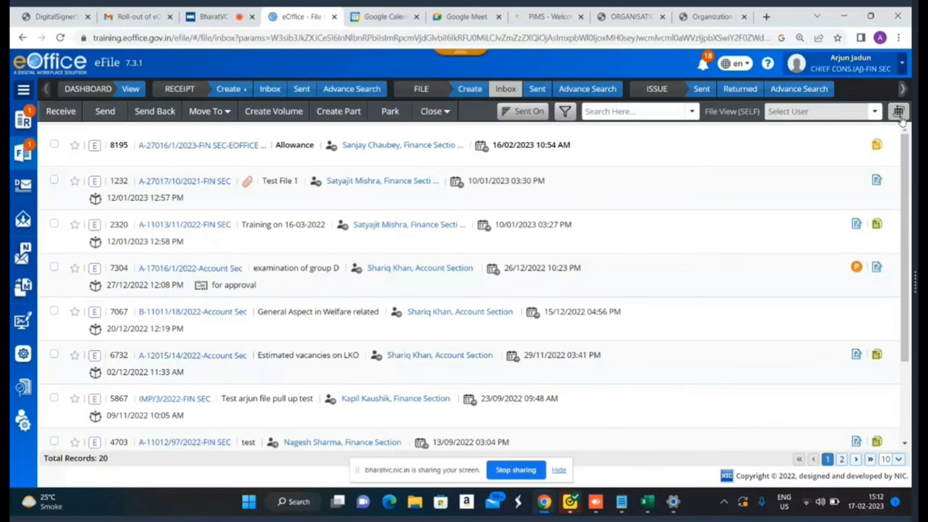
pyautogui.click(898, 114)
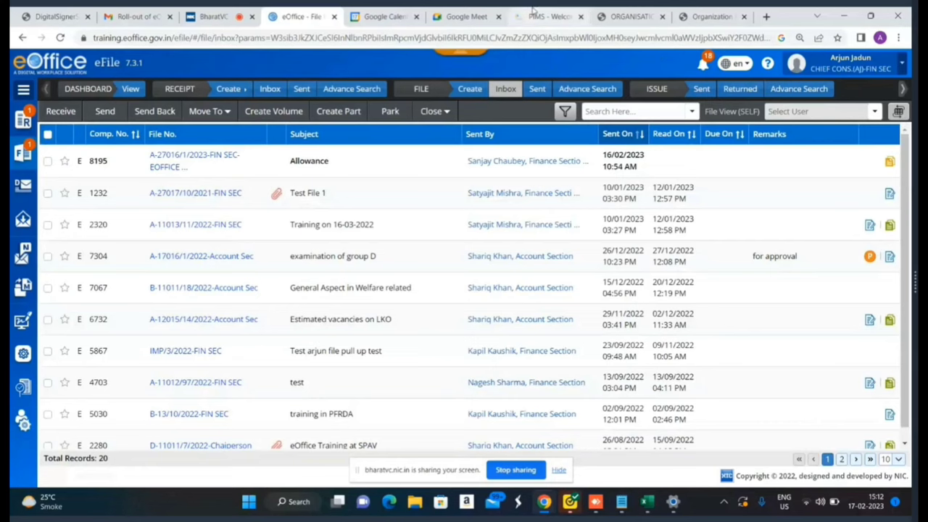
# Start a new electronic receipt and upload the PDF letter headed BT/2/2022-FIN SEC from the Downloads folder
pyautogui.click(231, 92)
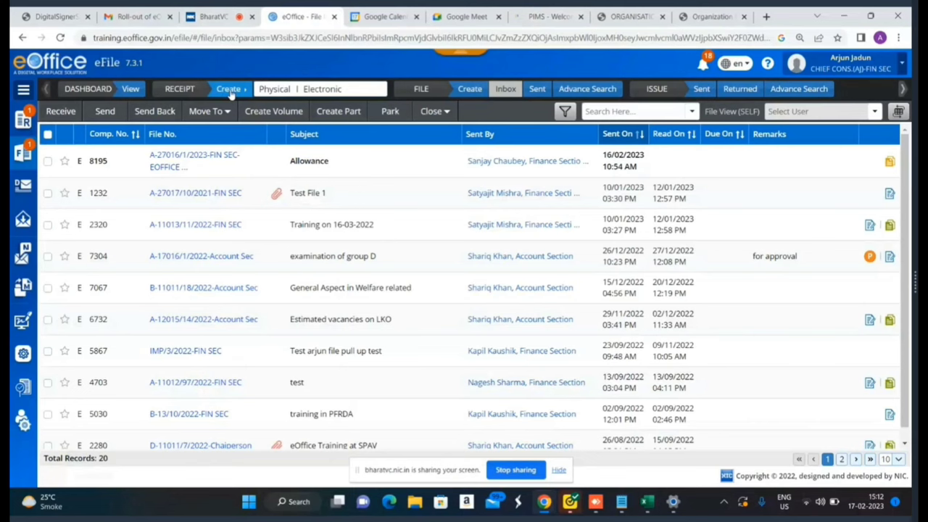
pyautogui.click(322, 90)
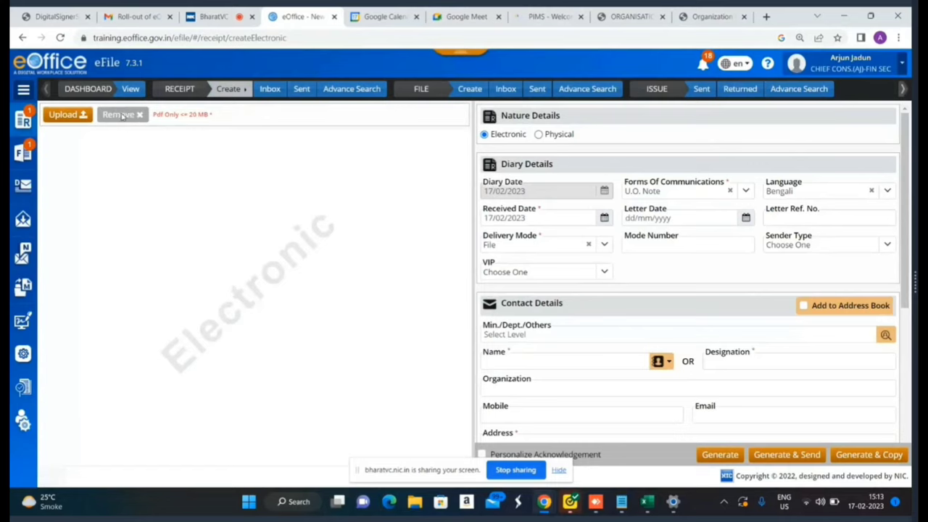
pyautogui.click(81, 124)
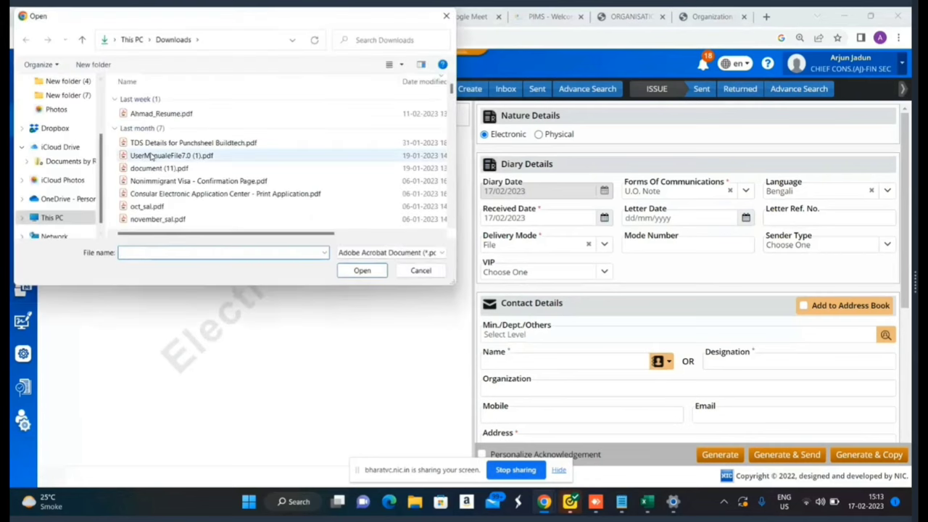
pyautogui.scroll(-5, 151, 156)
pyautogui.scroll(-10, 151, 157)
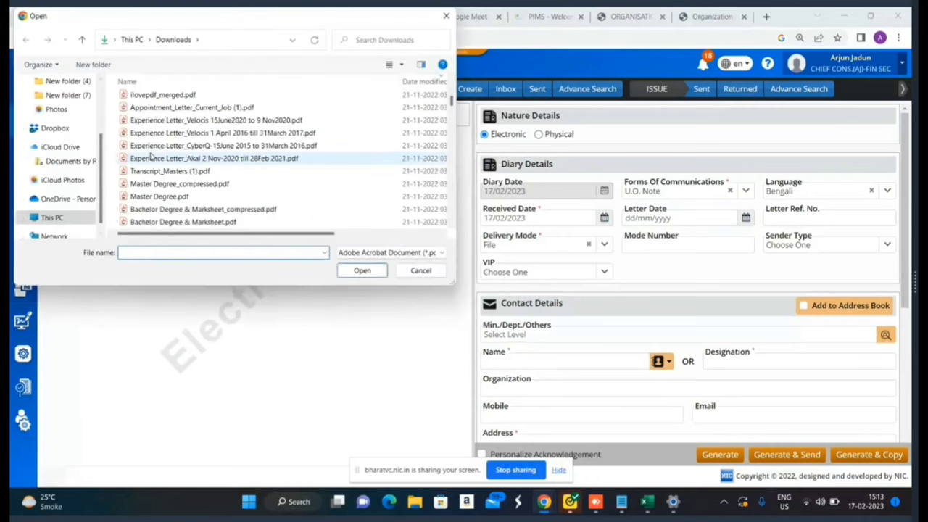
pyautogui.doubleClick(171, 210)
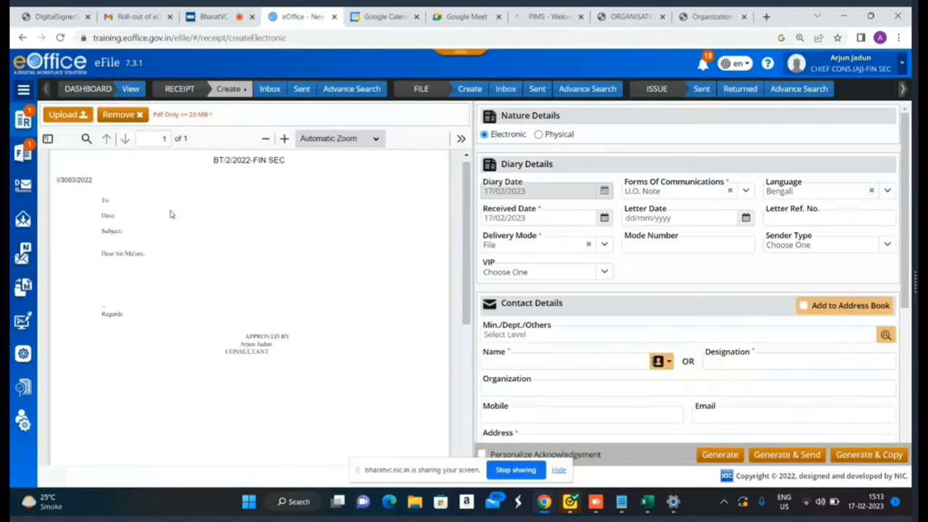
# Remove the uploaded document and upload the PDF letter headed BT/2/2022-FIN SEC again from the Downloads folder
pyautogui.click(120, 120)
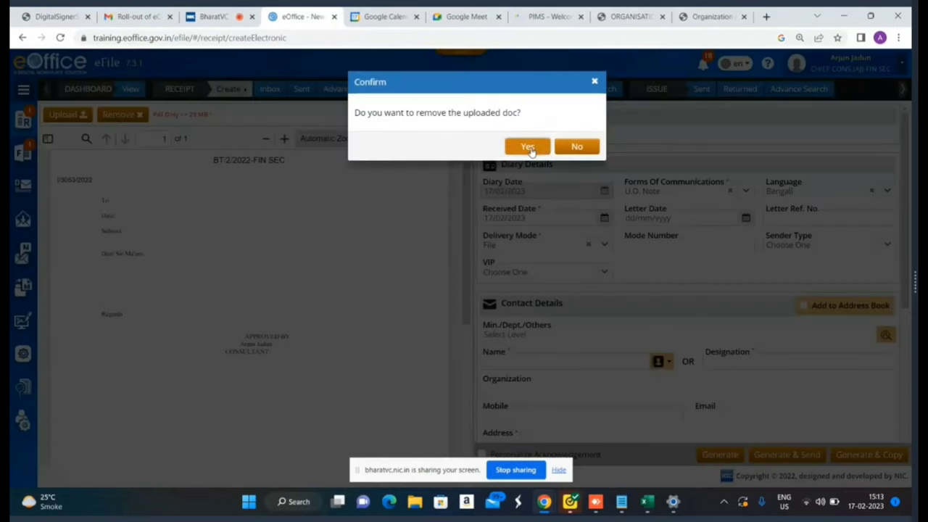
pyautogui.click(531, 149)
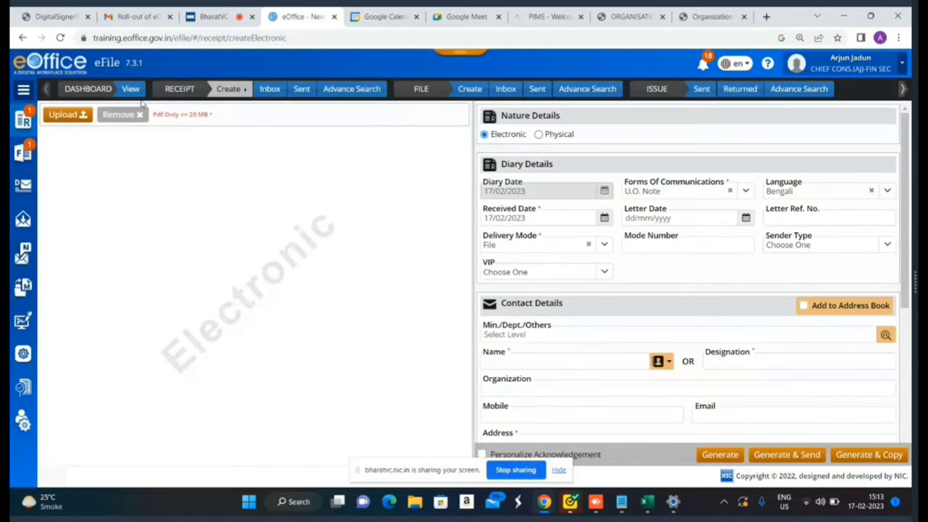
pyautogui.click(70, 118)
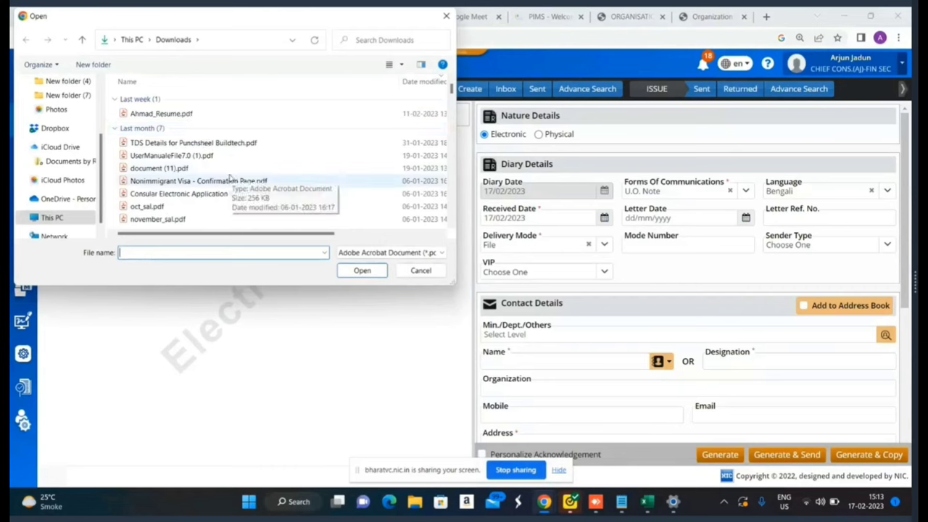
pyautogui.scroll(-5, 225, 174)
pyautogui.scroll(5, 229, 178)
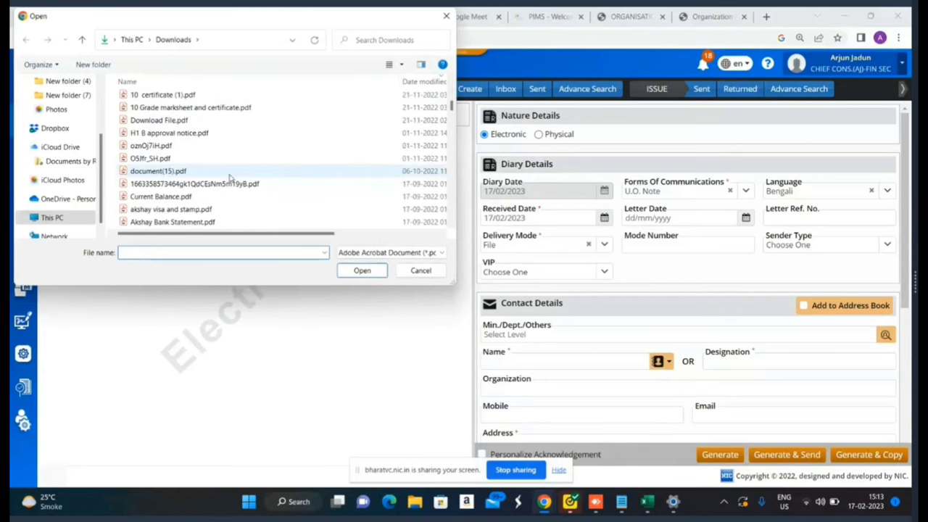
pyautogui.doubleClick(163, 174)
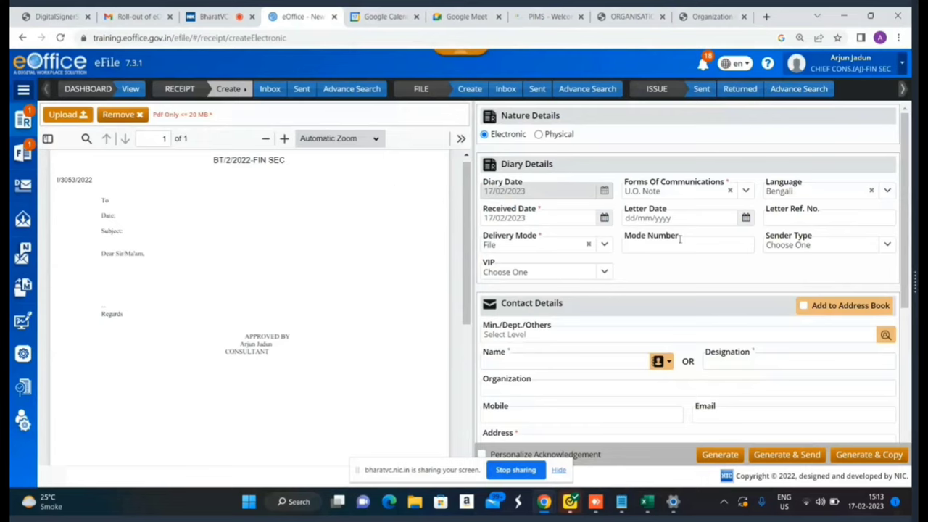
# Review the available forms of communication in the diary details and set the letter's language to English
pyautogui.scroll(-2, 680, 239)
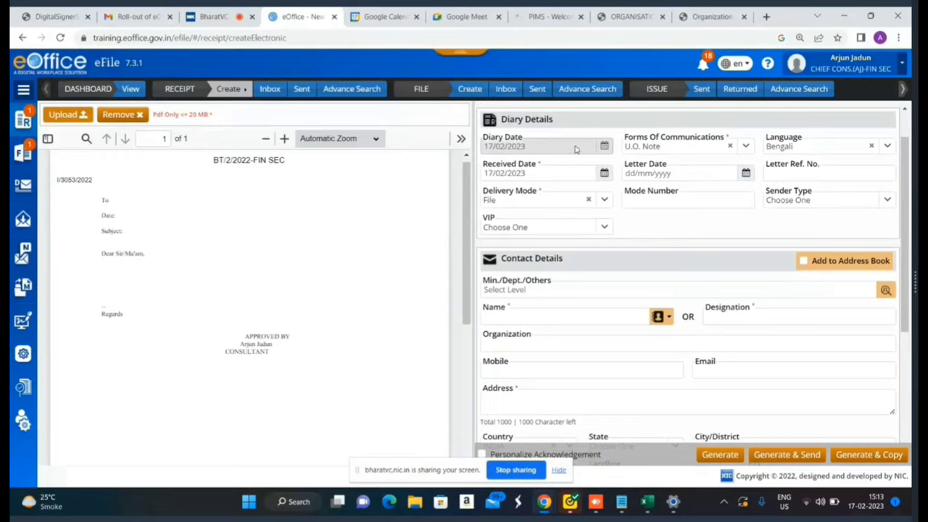
pyautogui.click(698, 147)
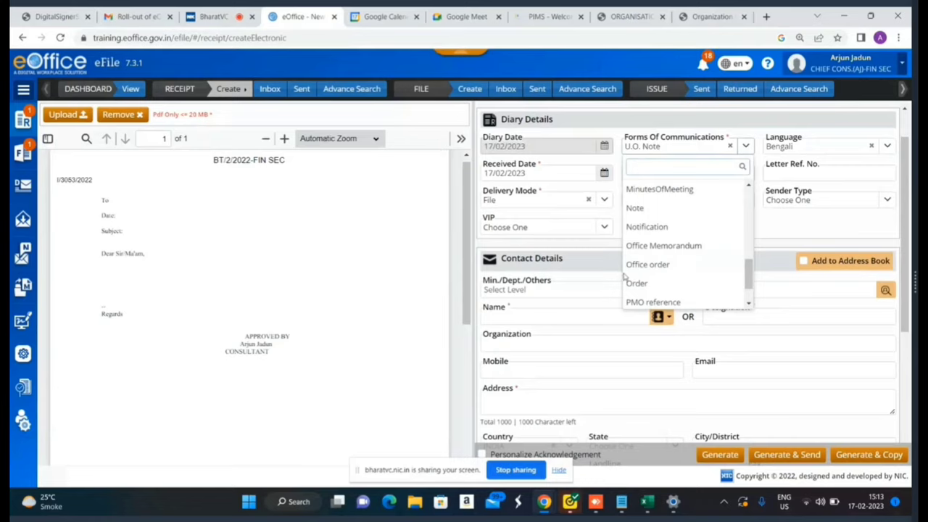
pyautogui.click(814, 150)
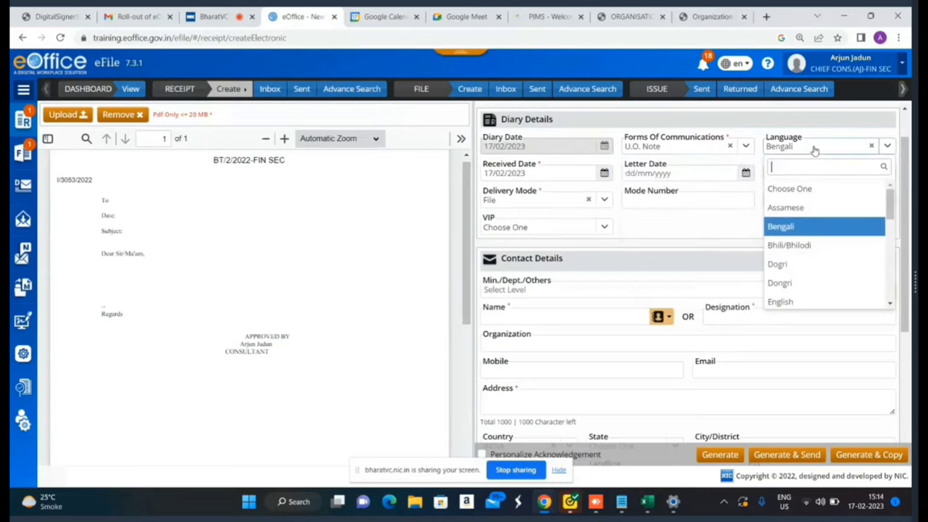
pyautogui.write('e')
pyautogui.click(776, 247)
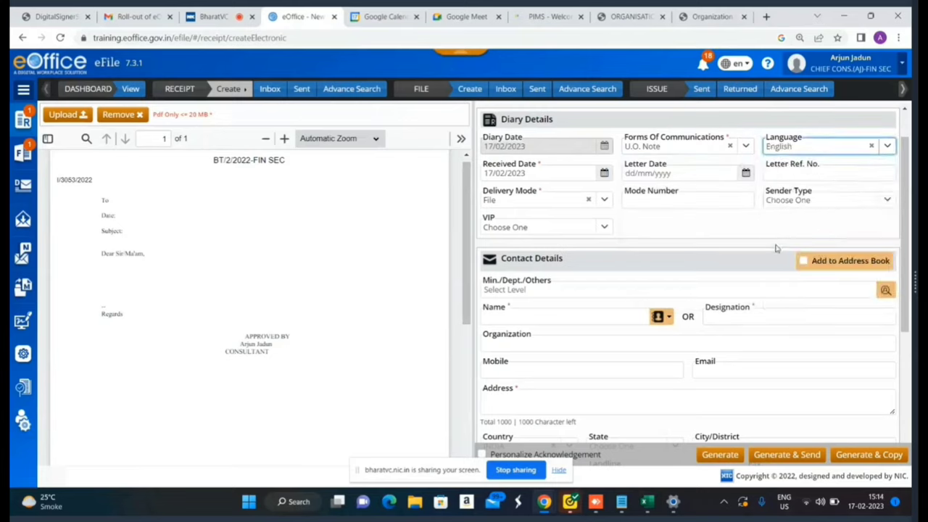
# Examine the received date, letter date, reference number, delivery mode, mode number and VIP fields of the diary details
pyautogui.click(538, 171)
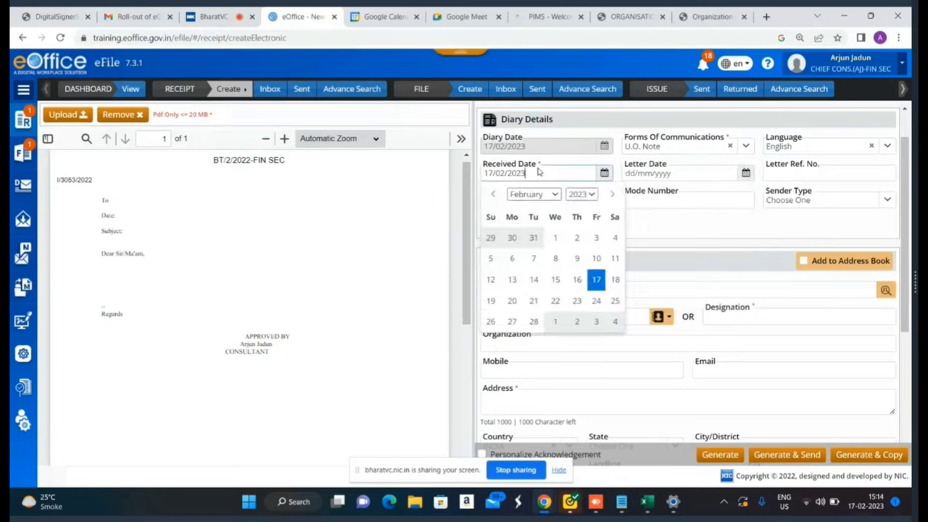
pyautogui.click(641, 173)
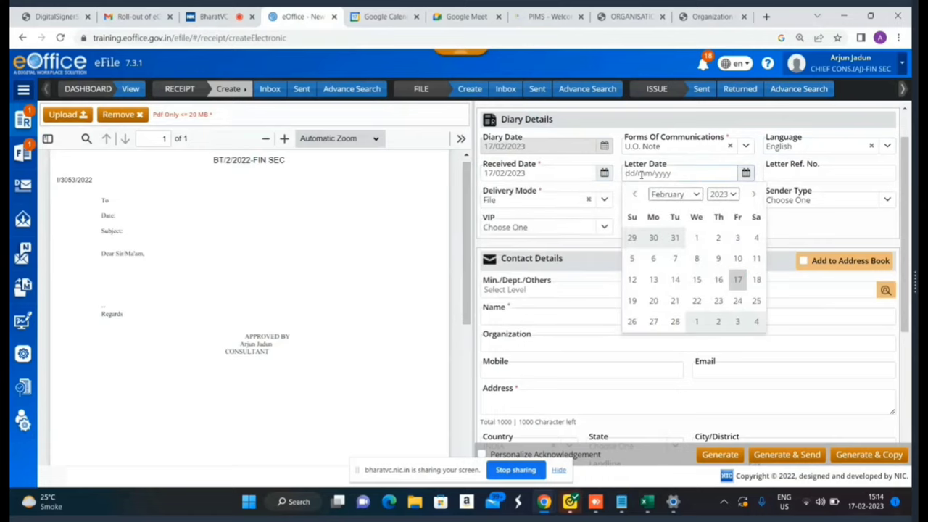
pyautogui.click(803, 172)
pyautogui.click(558, 203)
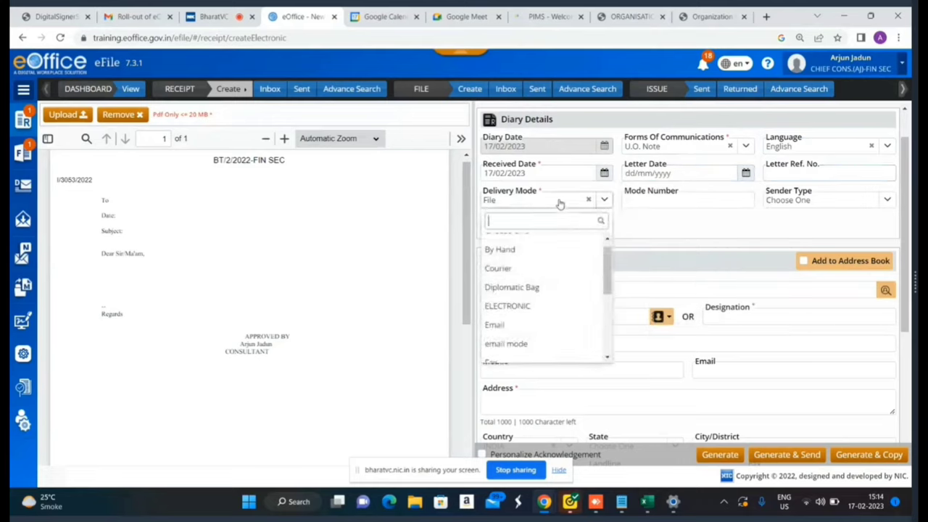
pyautogui.click(556, 202)
pyautogui.click(636, 200)
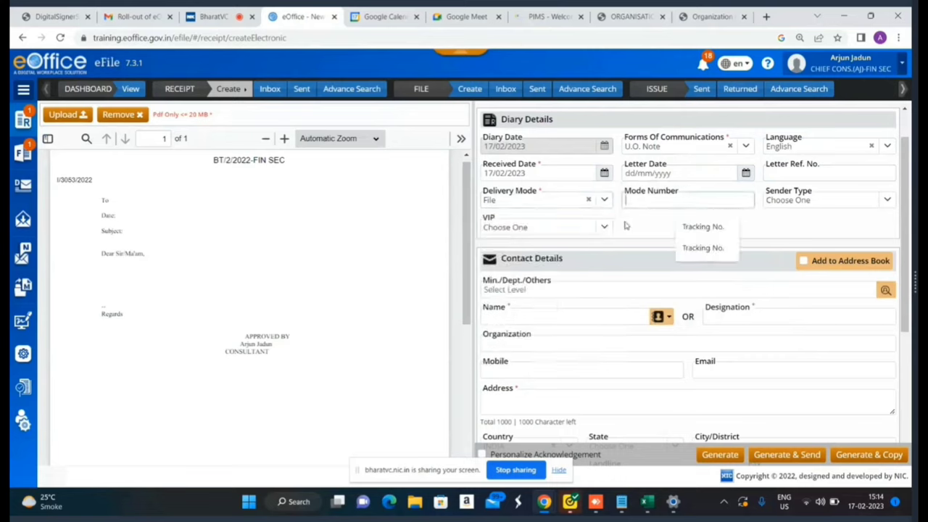
pyautogui.click(579, 224)
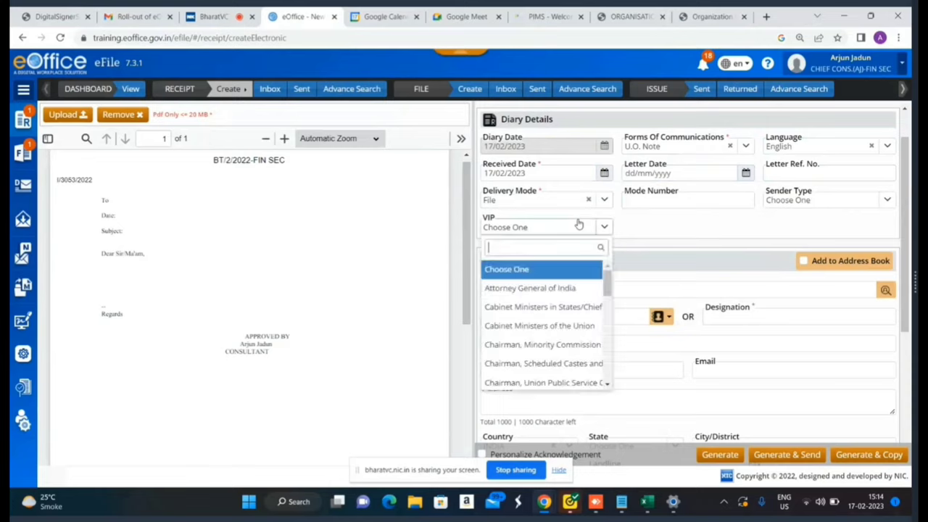
pyautogui.click(641, 229)
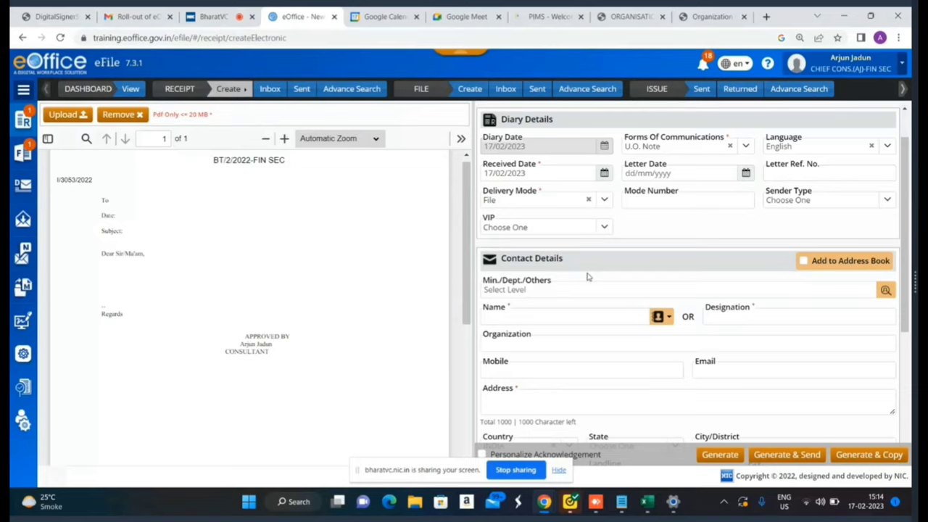
# Search the contact's Min./Dept./Others field for "mini" and clear the search text
pyautogui.click(481, 287)
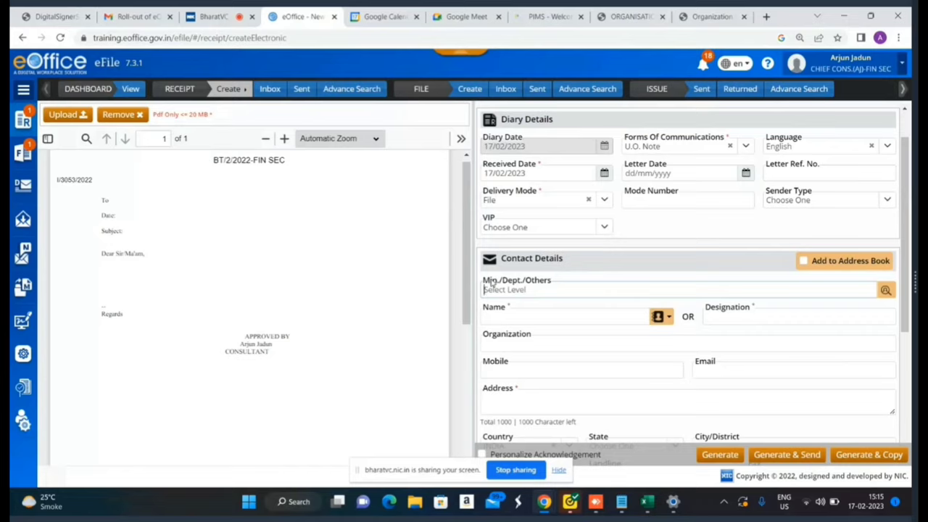
pyautogui.write('mini')
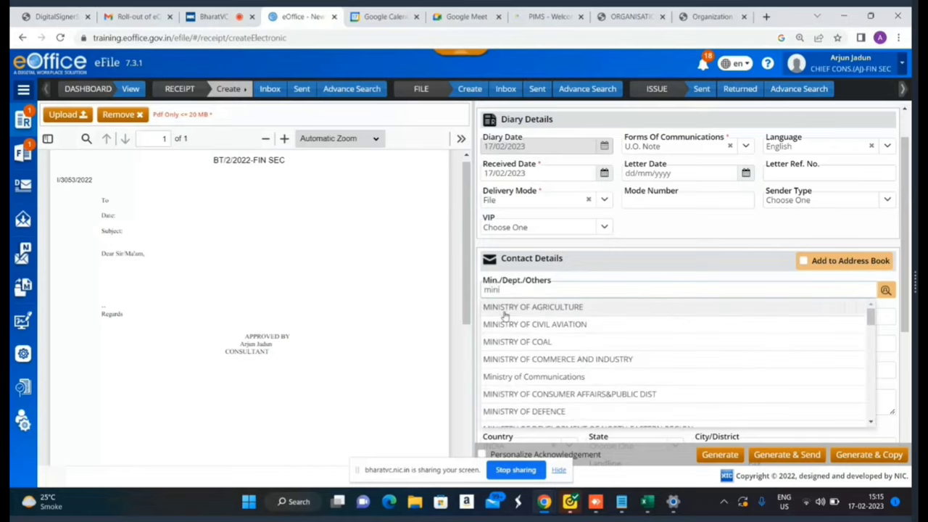
pyautogui.press('BackSpace')
pyautogui.press('BackSpace')
pyautogui.press('BackSpace')
pyautogui.press('BackSpace')
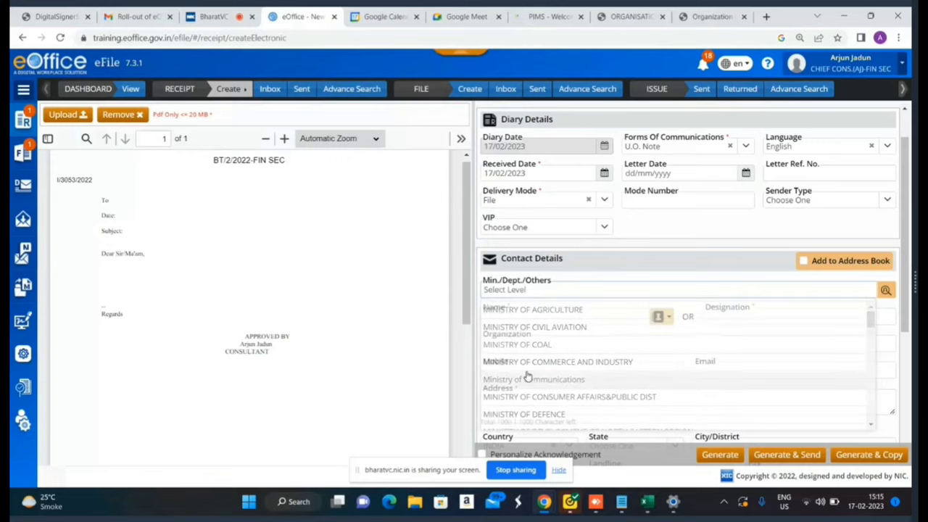
# Look up entries matching "depart" in the contact's Min./Dept./Others field and empty it again
pyautogui.write('depart')
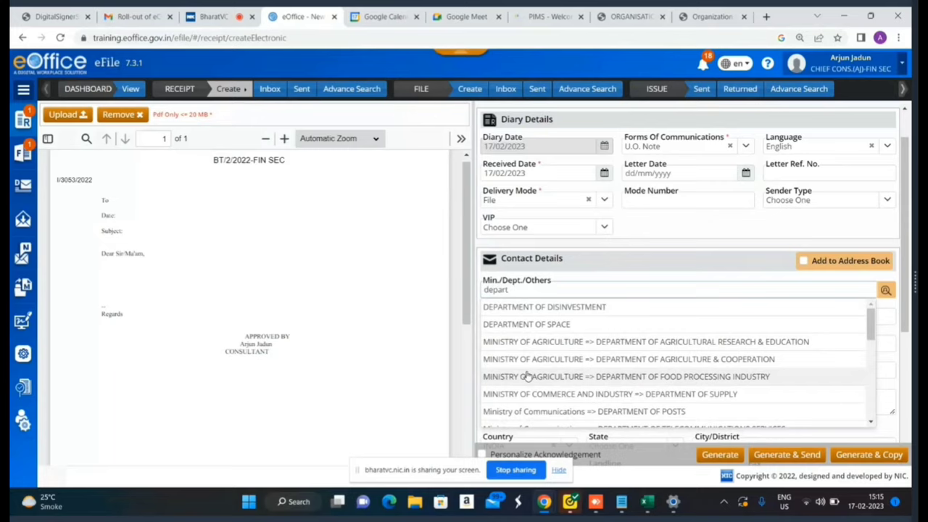
pyautogui.press('BackSpace')
pyautogui.press('BackSpace')
pyautogui.press('BackSpace')
pyautogui.press('BackSpace')
pyautogui.press('BackSpace')
pyautogui.press('BackSpace')
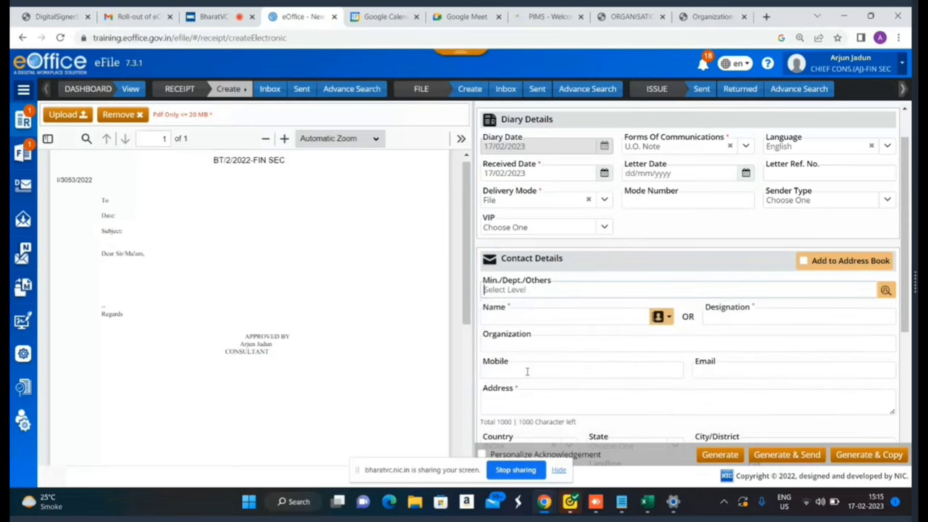
# Check the "others" entry in the contact's Min./Dept./Others field and clear the search text
pyautogui.write('others')
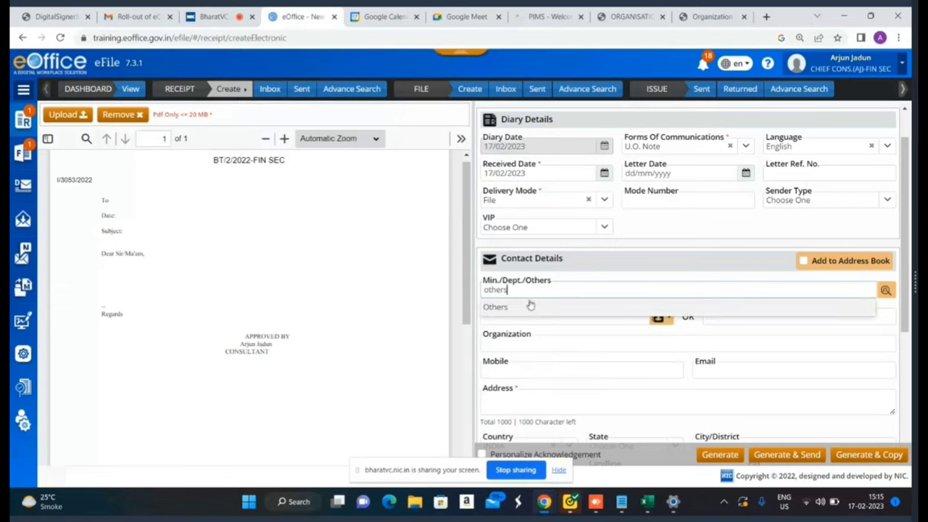
pyautogui.press('BackSpace')
pyautogui.press('BackSpace')
pyautogui.press('BackSpace')
pyautogui.press('BackSpace')
pyautogui.press('BackSpace')
pyautogui.press('BackSpace')
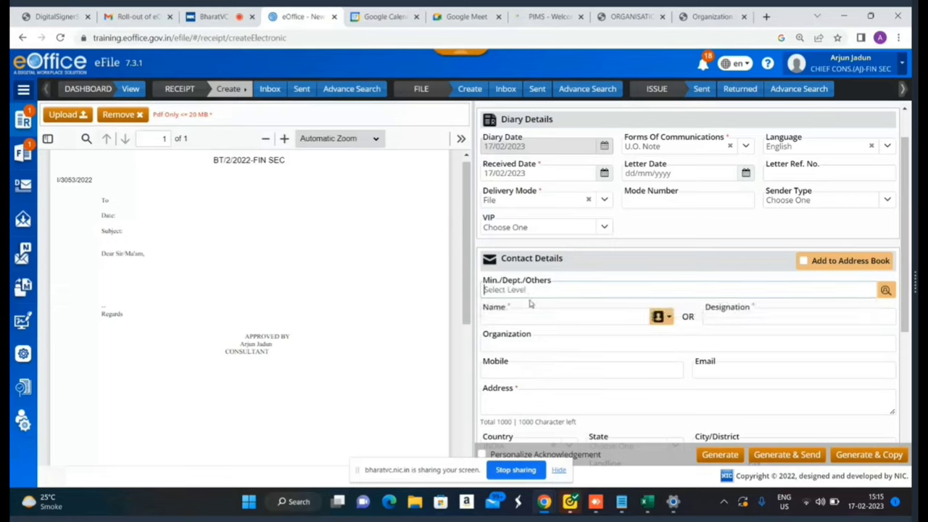
# Search Min./Dept./Others for "departm" and set the contact's organisation level to Ministry of Communications
pyautogui.write('departm')
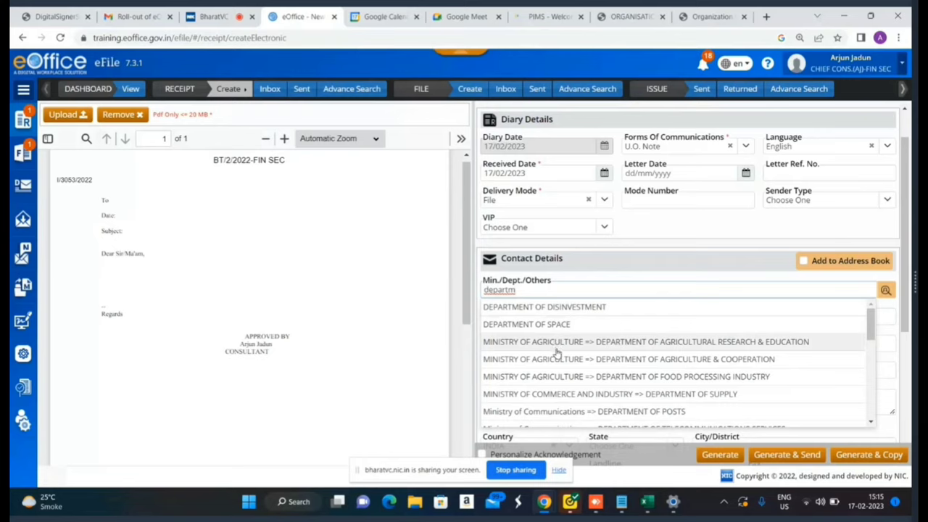
pyautogui.scroll(-1, 557, 352)
pyautogui.scroll(-4, 557, 353)
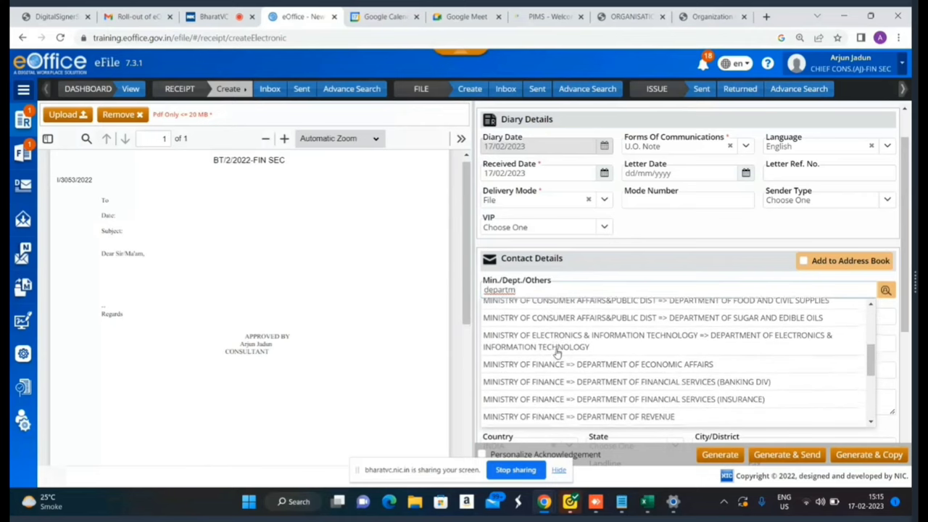
pyautogui.click(556, 353)
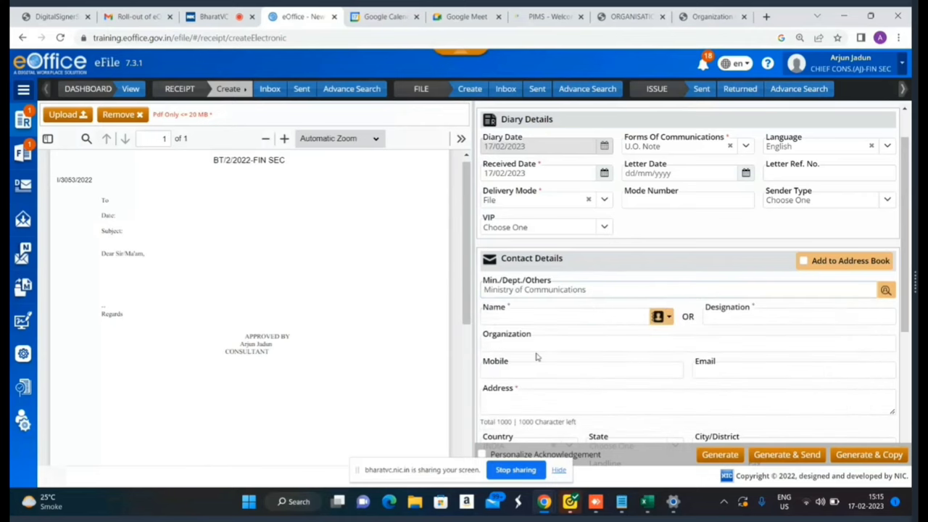
# Enter the contact's first name in the contact details and view the address book scope options
pyautogui.click(519, 312)
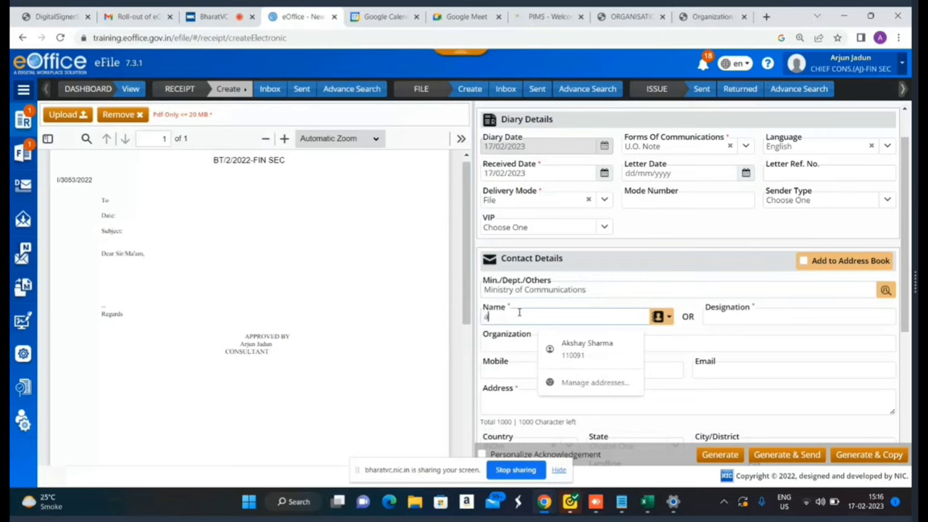
pyautogui.write('Arjun')
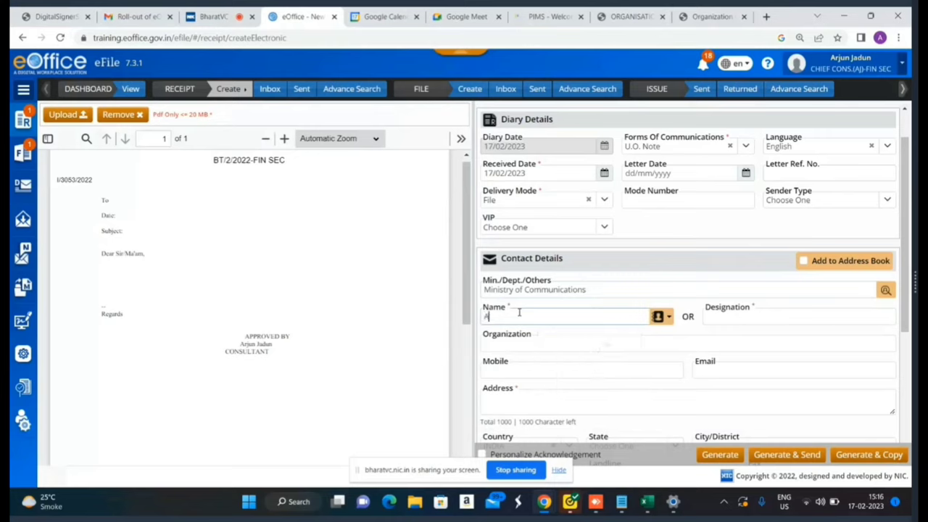
pyautogui.click(668, 317)
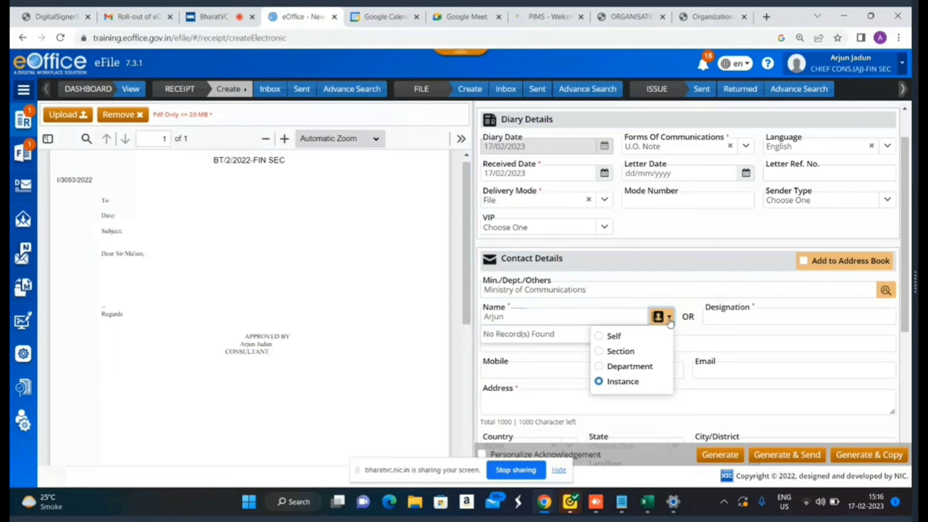
pyautogui.click(345, 313)
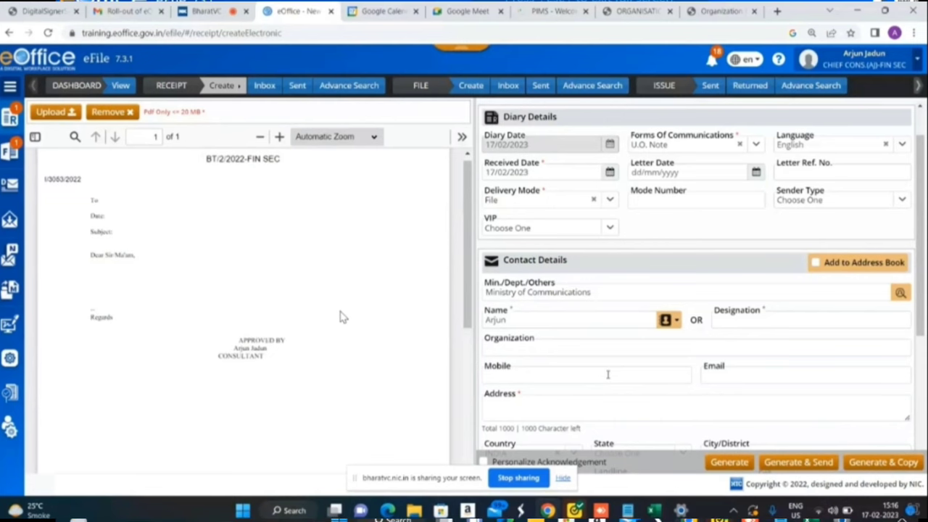
# Set the address book scope for the contact name lookup to Department and check the selection
pyautogui.click(665, 319)
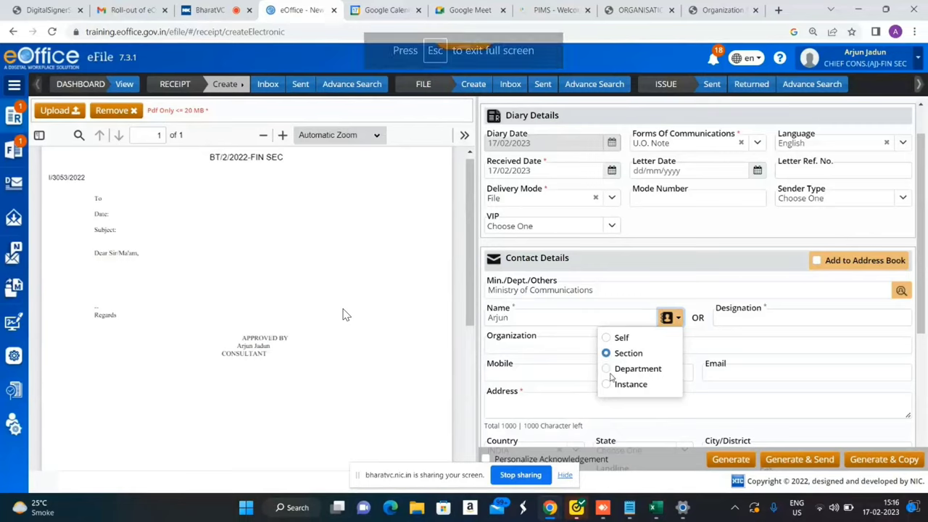
pyautogui.click(609, 372)
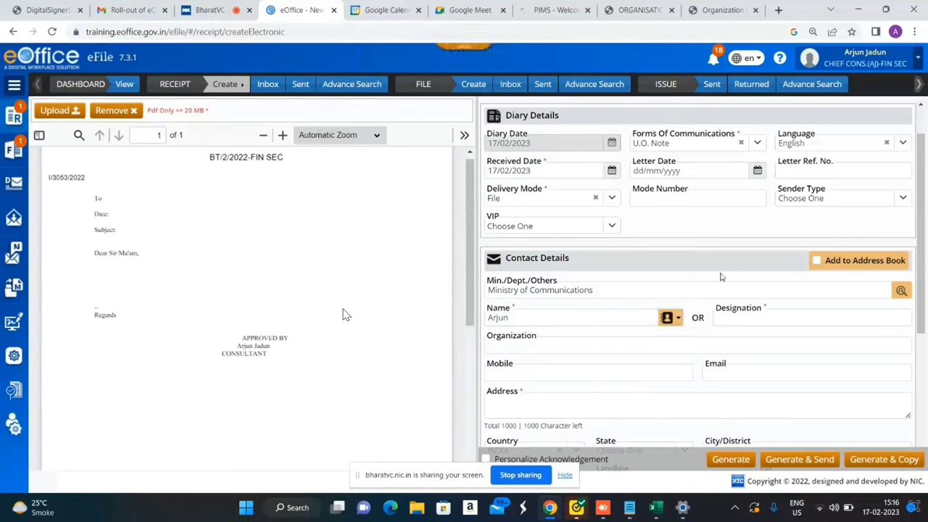
pyautogui.click(678, 323)
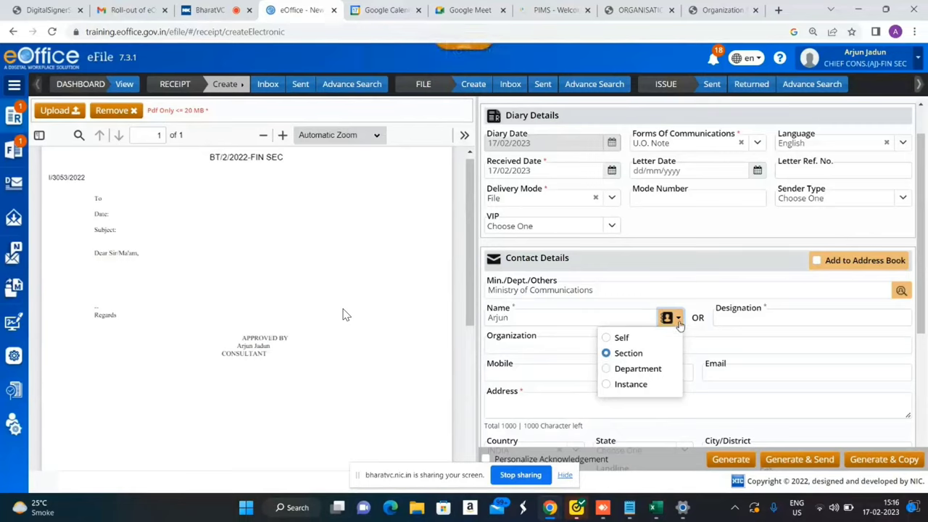
pyautogui.click(606, 369)
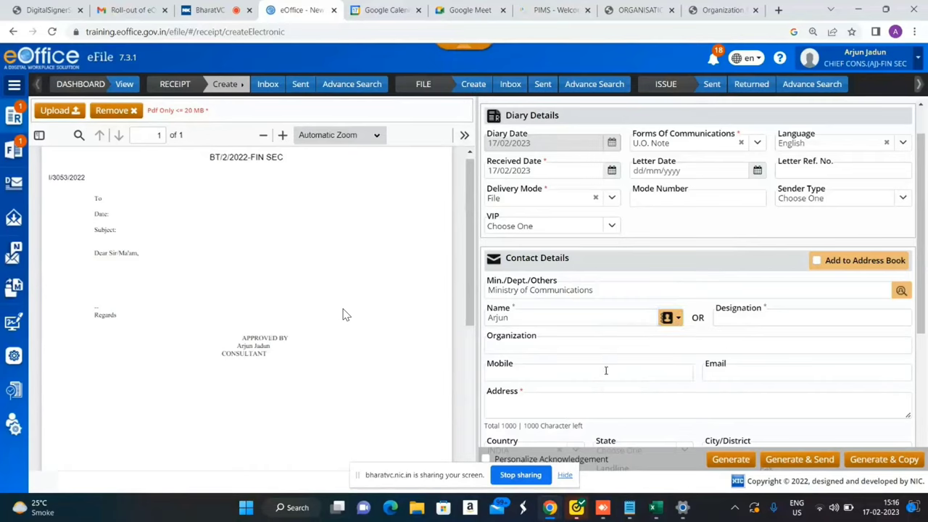
pyautogui.click(676, 318)
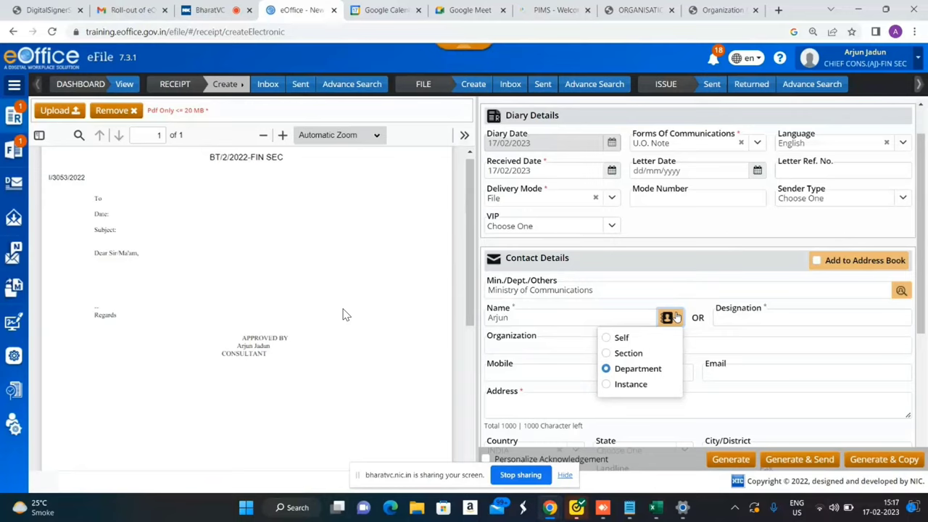
pyautogui.click(346, 315)
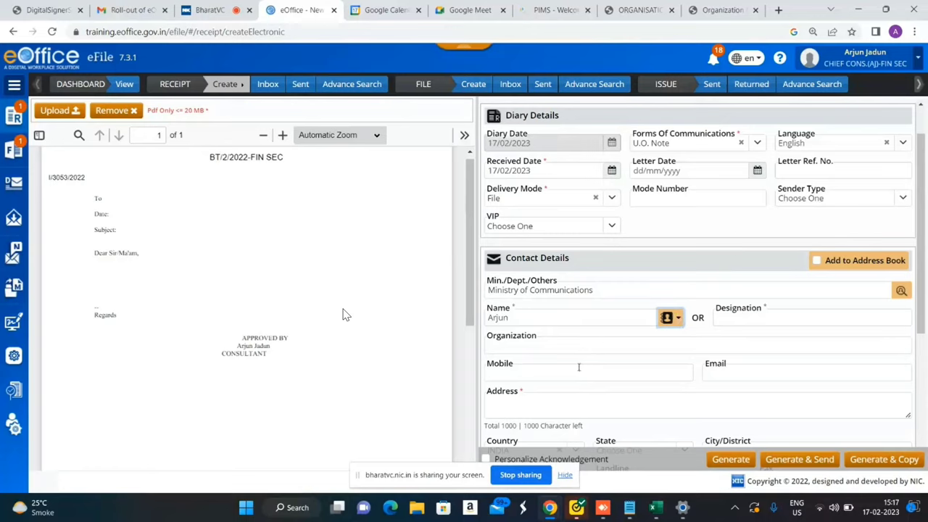
# Enter the contact's address in the contact details of the receipt
pyautogui.click(571, 395)
pyautogui.write('N')
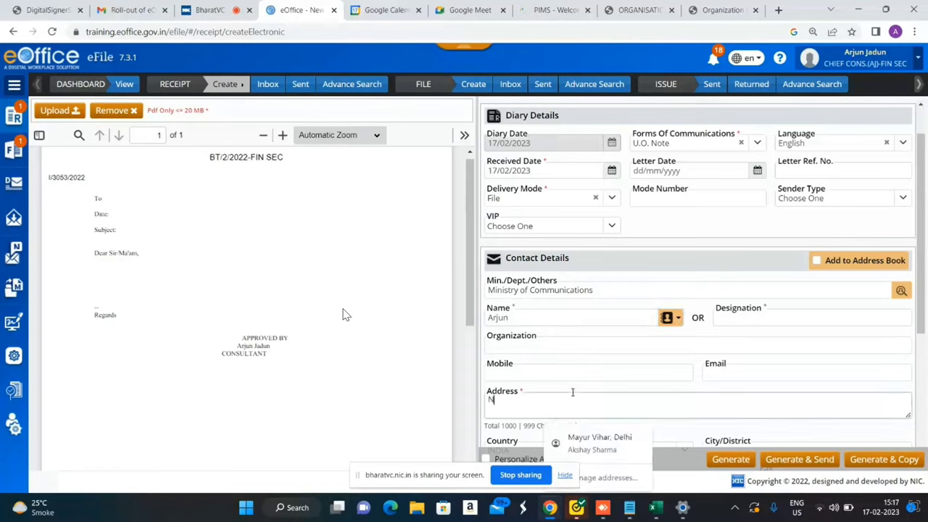
pyautogui.write('ew Delhi')
# Set the receipt's main category to Training and its subject to "Training DOC", leaving the enclosure remarks empty
pyautogui.scroll(-3, 572, 392)
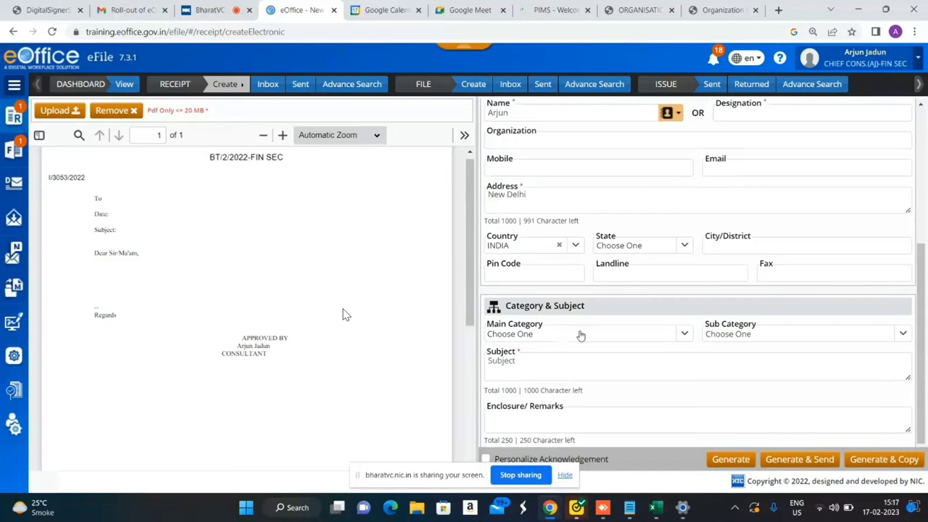
pyautogui.click(581, 335)
pyautogui.click(512, 299)
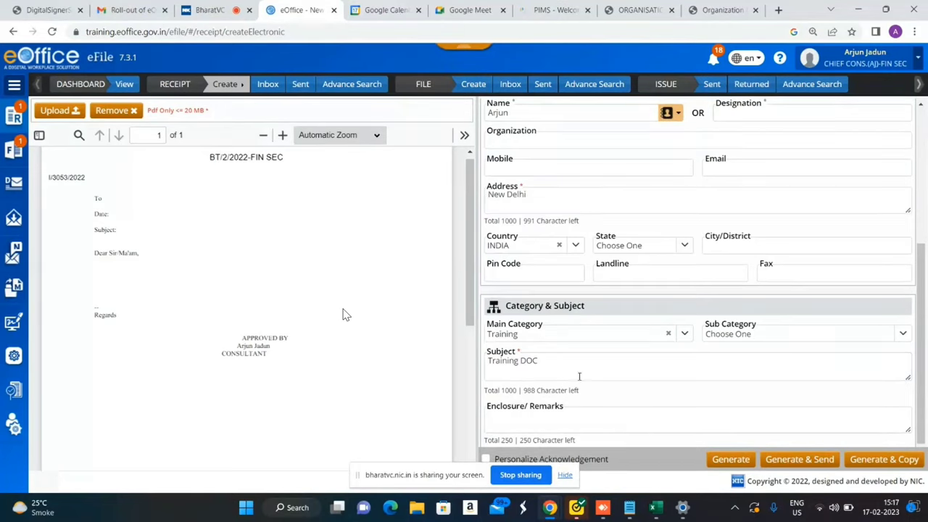
pyautogui.click(580, 412)
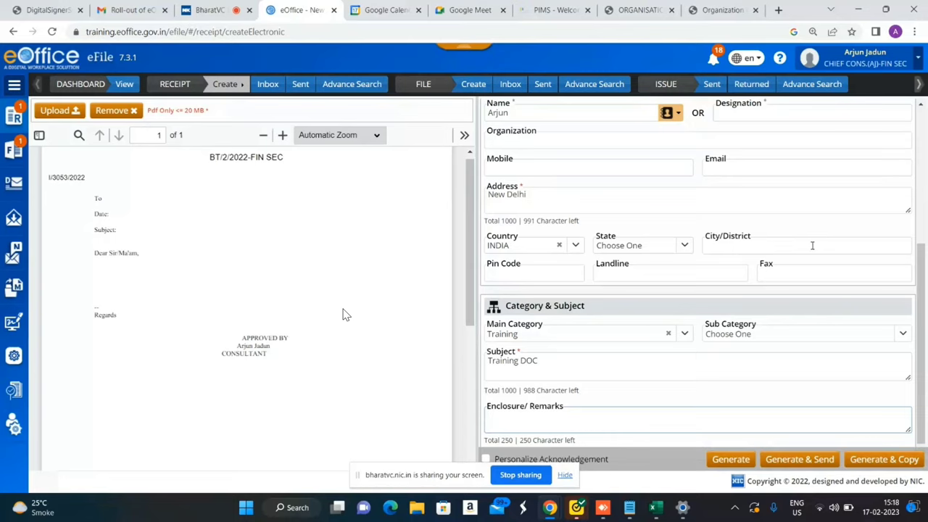
# Review the completed diary, contact and subject details and generate the electronic receipt
pyautogui.scroll(4, 807, 327)
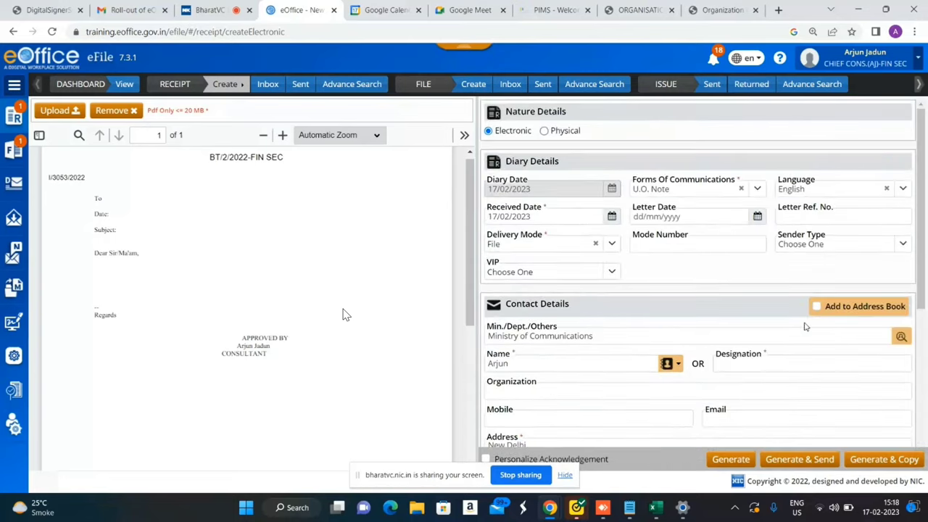
pyautogui.scroll(-4, 676, 361)
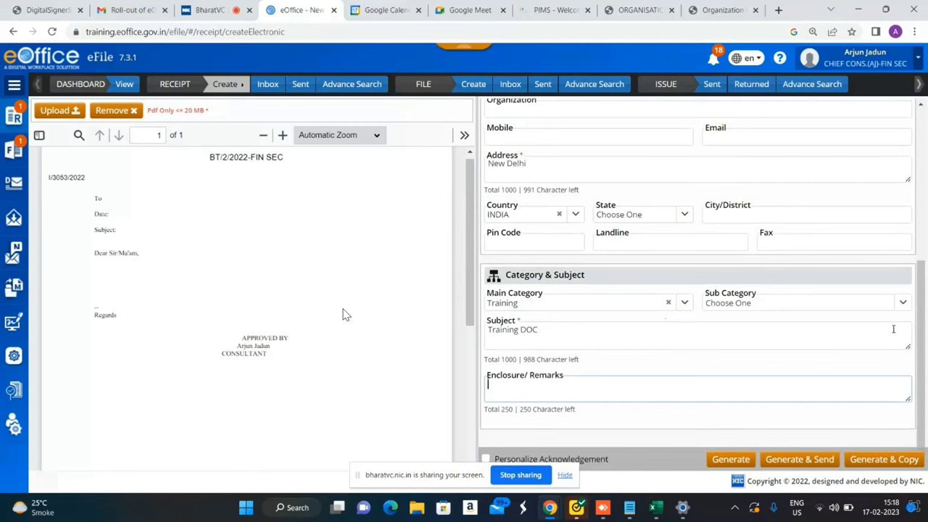
pyautogui.click(736, 464)
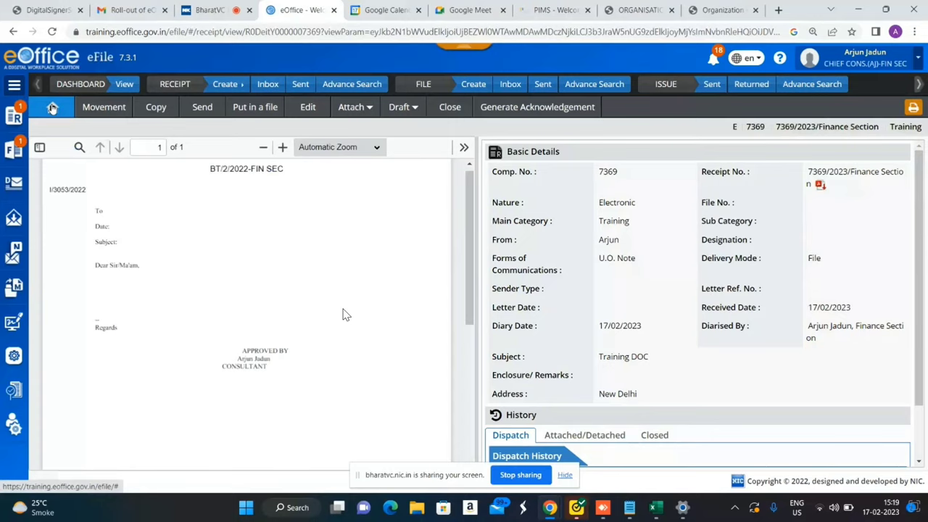
# Check the generated receipt's movement history and its sending form, returning to the receipt details after each
pyautogui.click(52, 109)
pyautogui.click(93, 115)
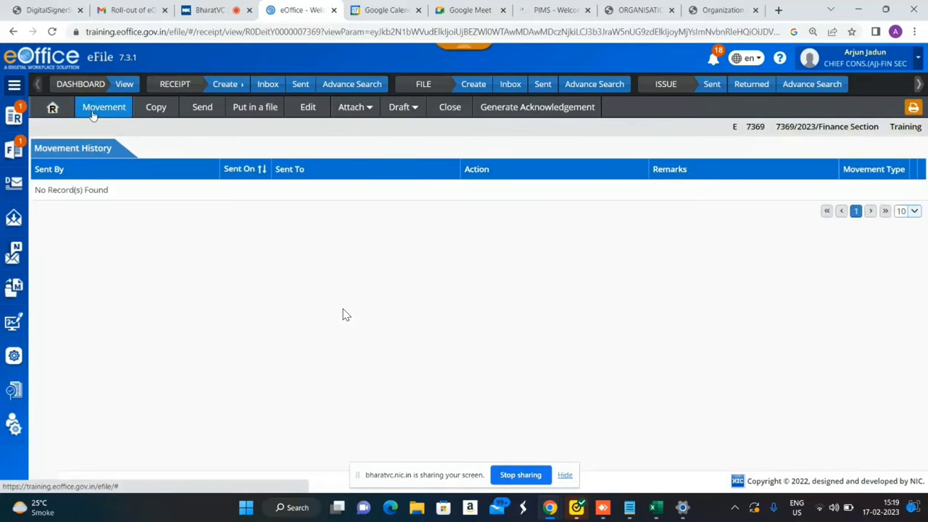
pyautogui.click(54, 112)
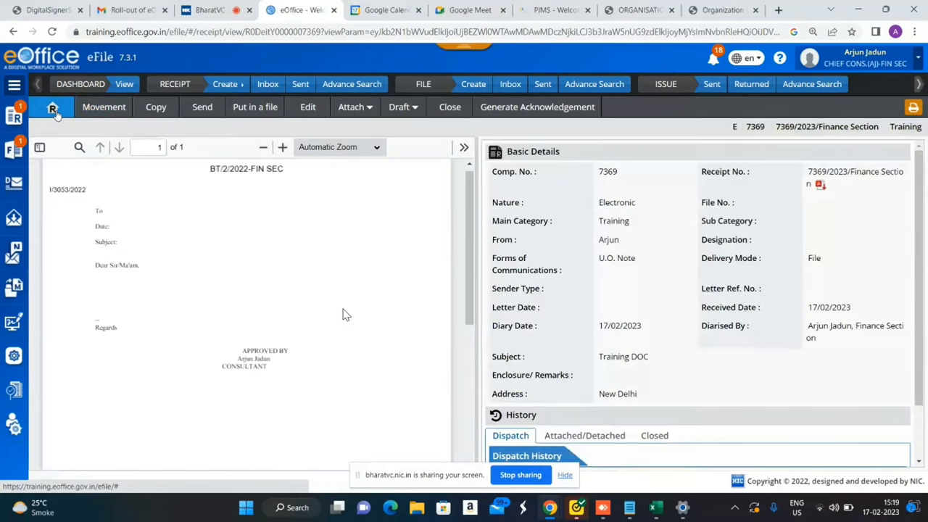
pyautogui.click(217, 114)
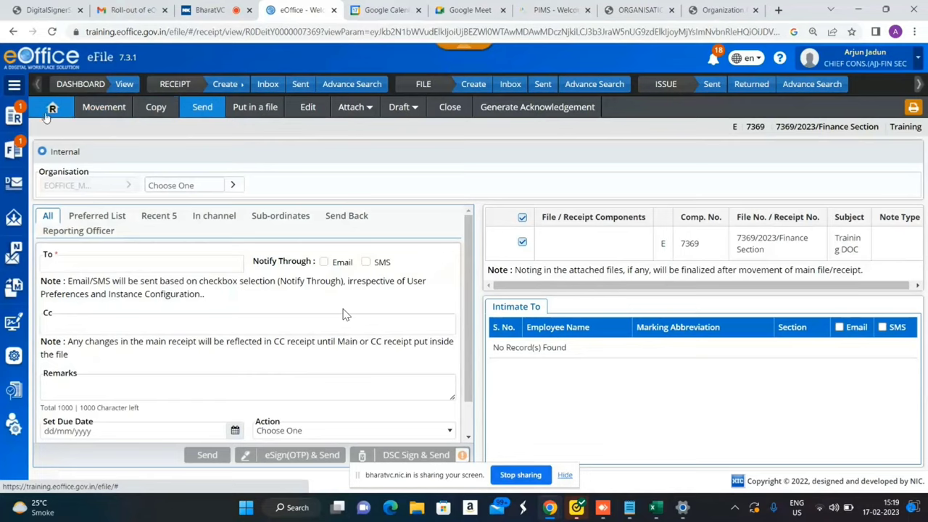
pyautogui.click(45, 114)
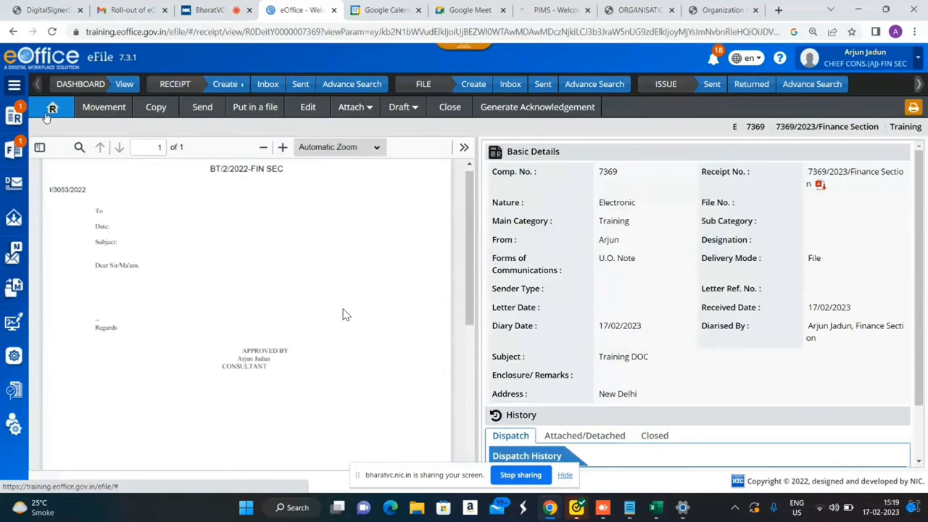
# View the receipt's movement history again and examine the prefilled form for making a copy of the receipt
pyautogui.click(106, 110)
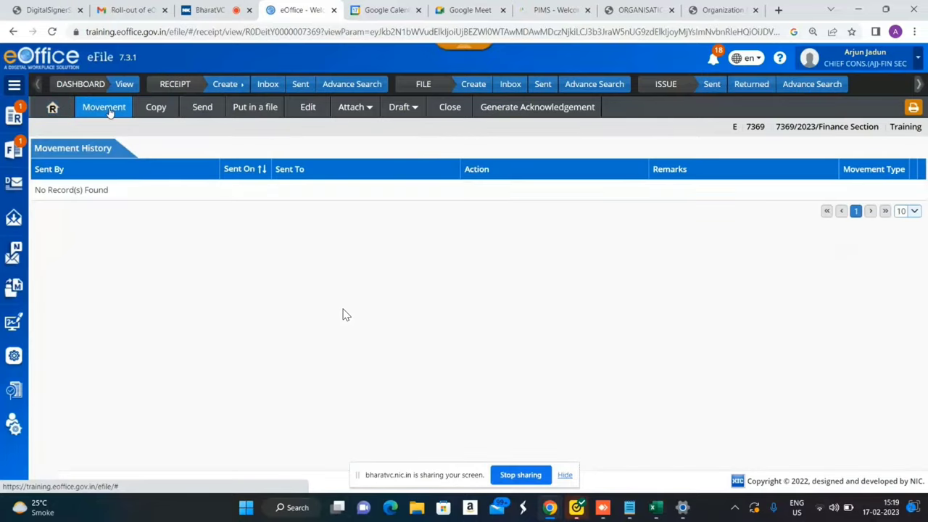
pyautogui.click(139, 107)
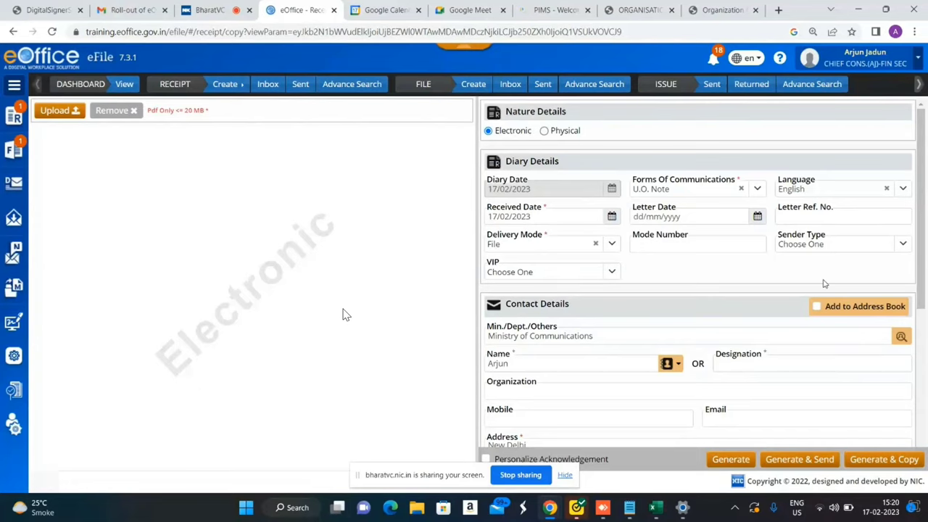
pyautogui.scroll(-4, 823, 284)
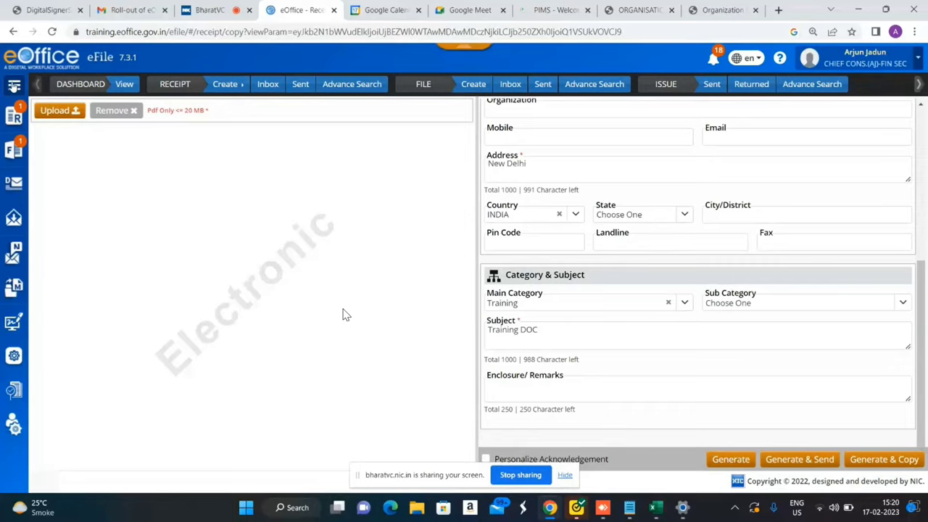
# Reopen the Training DOC receipt from the list of created receipts and bring up its sending form
pyautogui.click(14, 84)
pyautogui.click(44, 122)
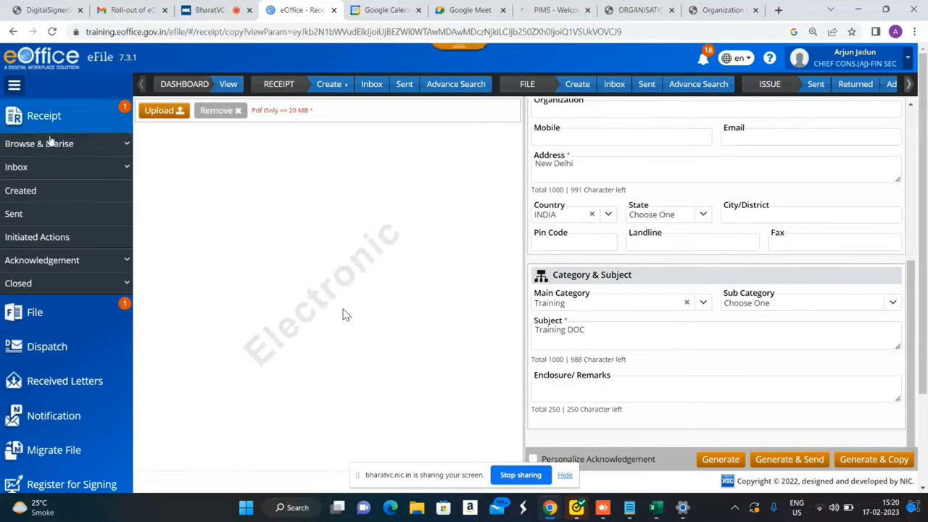
pyautogui.click(40, 192)
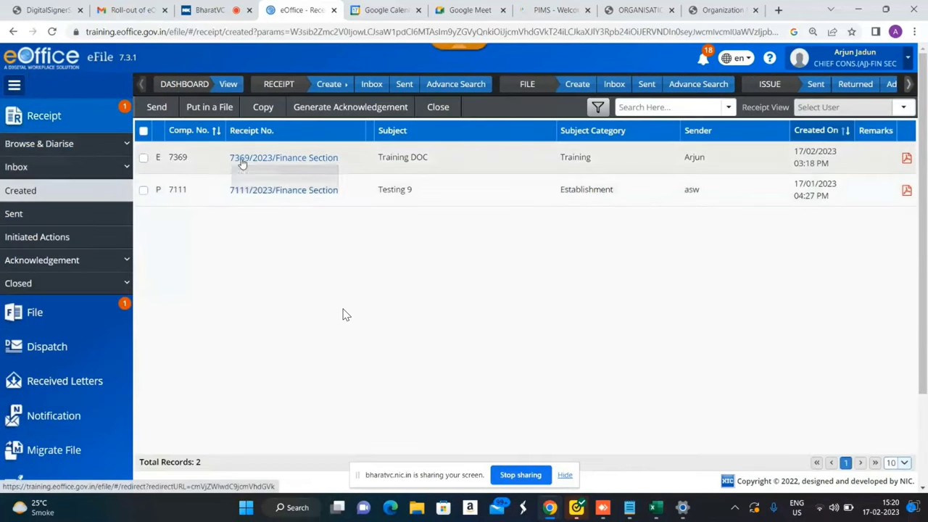
pyautogui.click(240, 158)
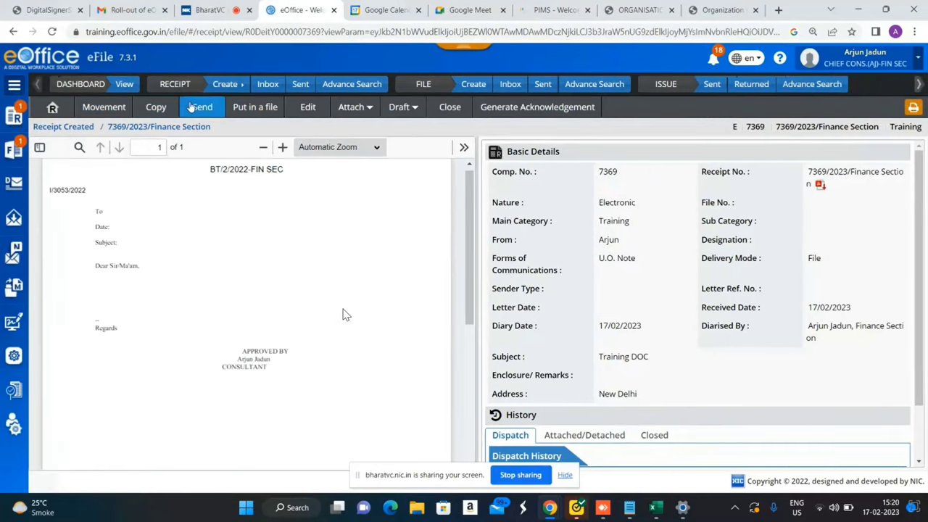
pyautogui.click(192, 108)
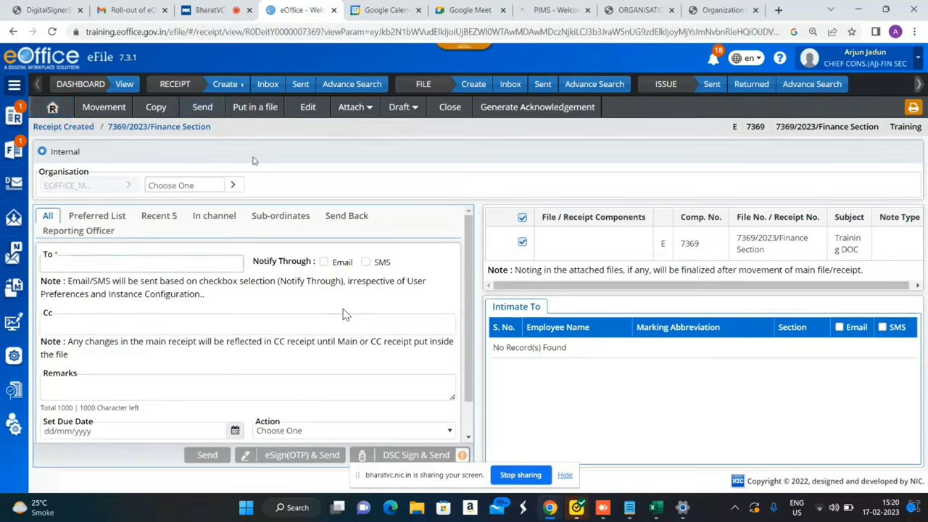
# Try to put the receipt in file B-13013/1/2023-FIN SEC (Training purpose) without entering remarks
pyautogui.click(258, 108)
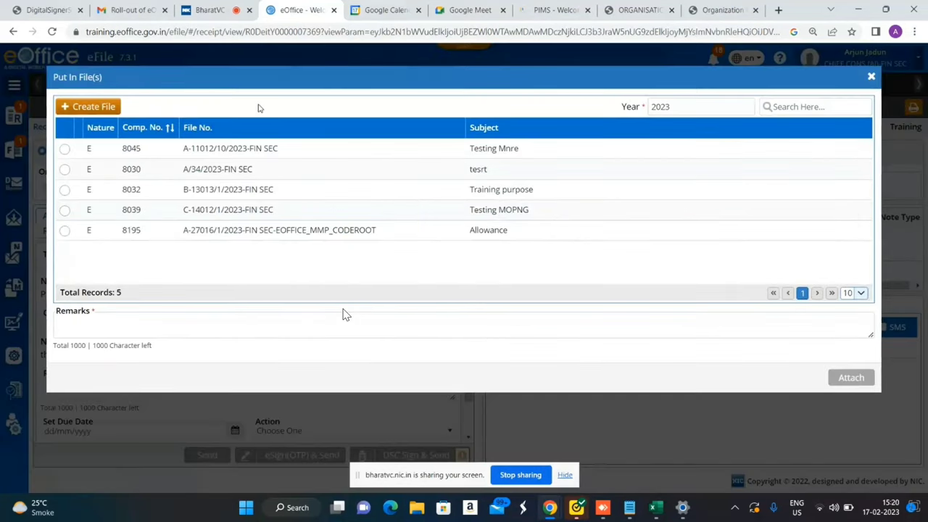
pyautogui.click(64, 150)
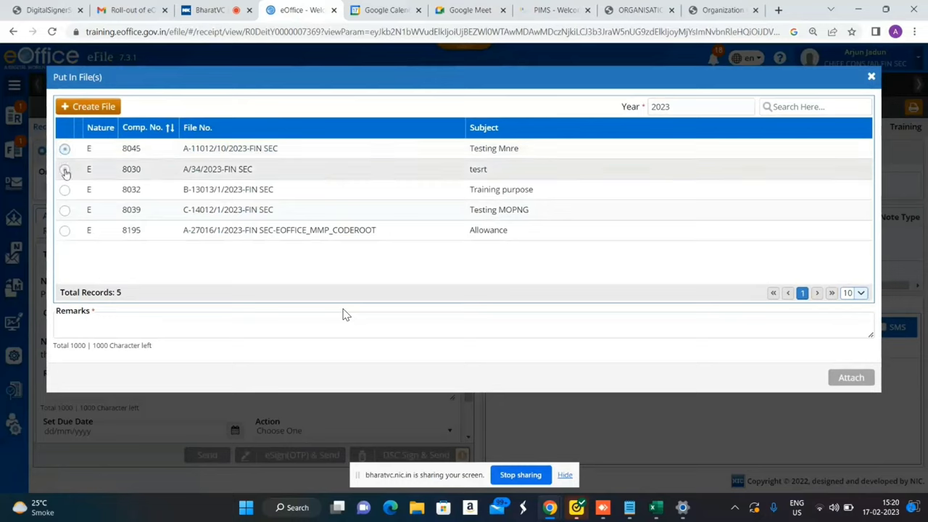
pyautogui.click(65, 171)
pyautogui.click(65, 192)
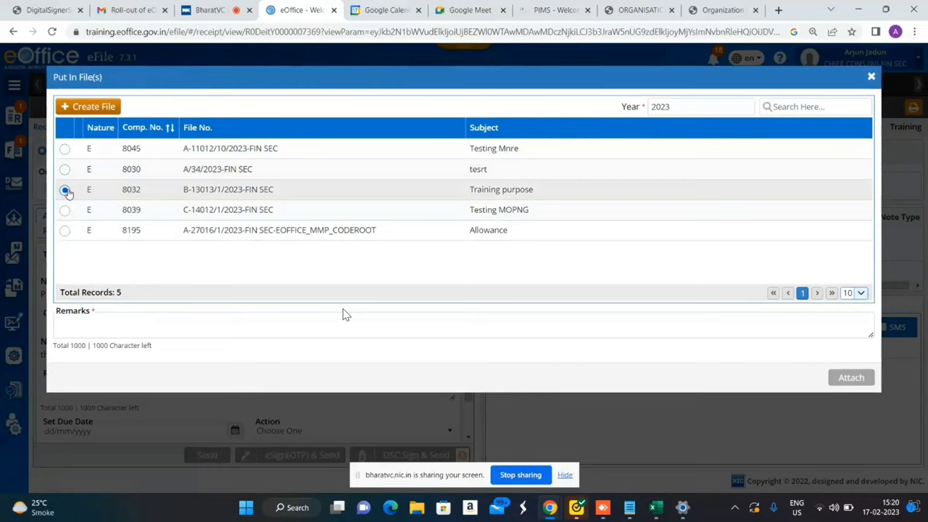
pyautogui.click(133, 317)
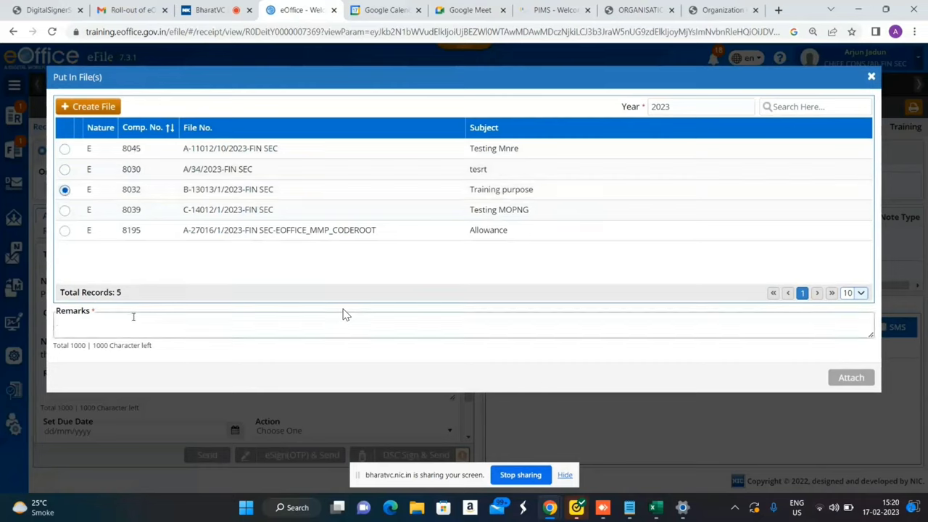
pyautogui.click(852, 380)
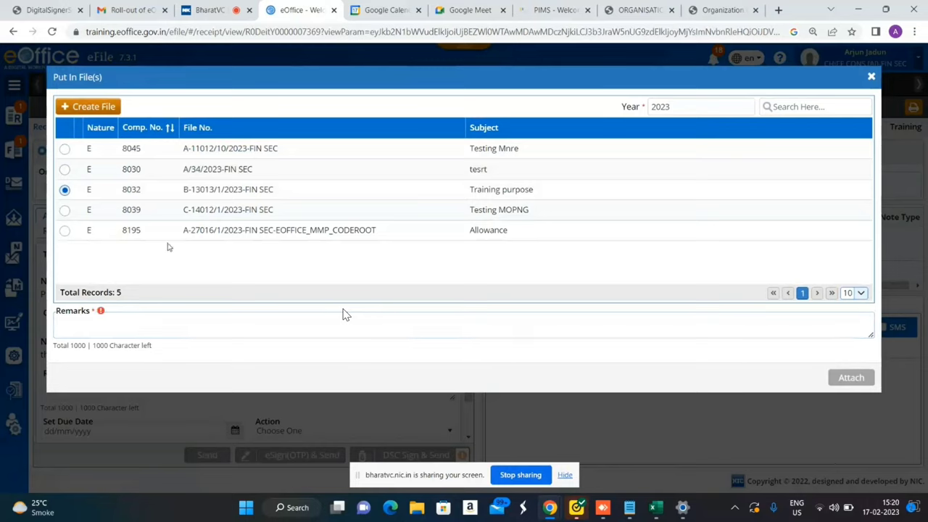
# Check the required remarks and the file search for putting the receipt in a file, and dismiss the dialog
pyautogui.moveTo(108, 311)
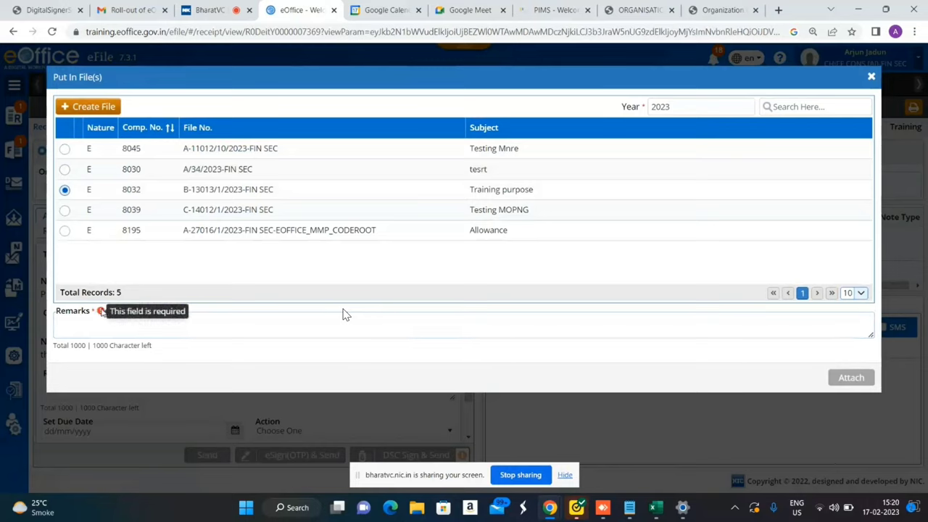
pyautogui.click(345, 314)
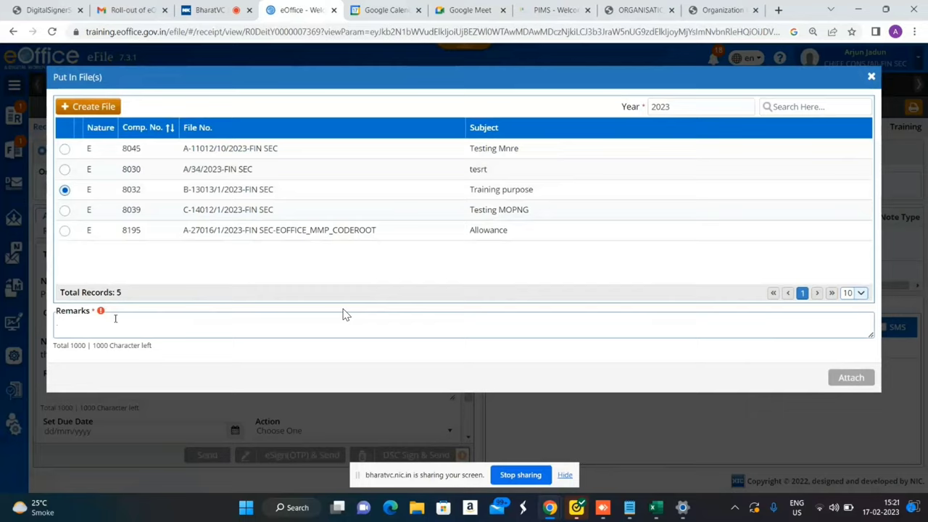
pyautogui.click(792, 107)
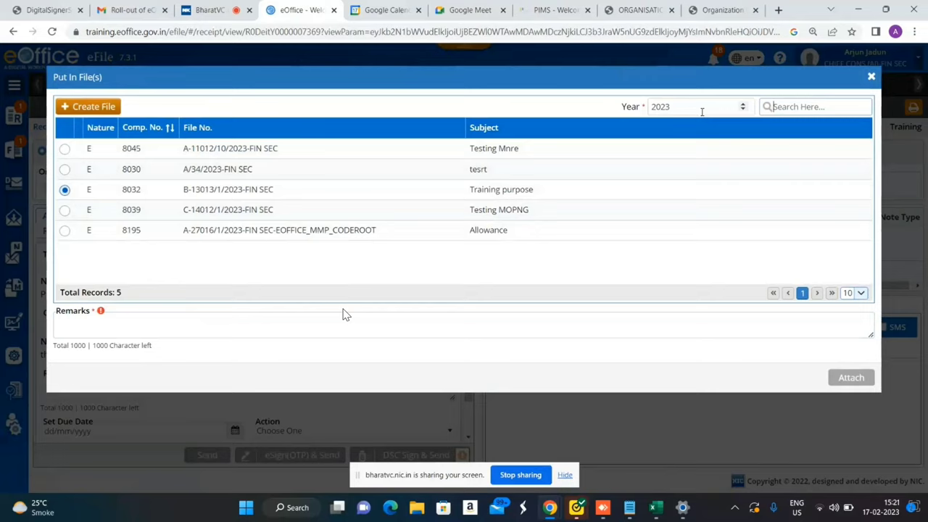
pyautogui.click(812, 108)
pyautogui.click(872, 77)
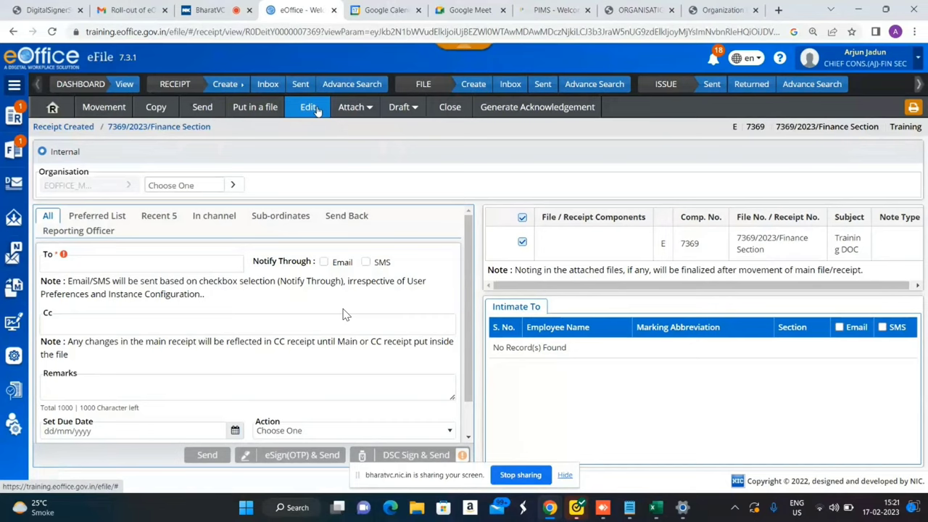
# View the receipt's attachment and draft options, and look at the closing remarks dialog before cancelling it
pyautogui.click(358, 113)
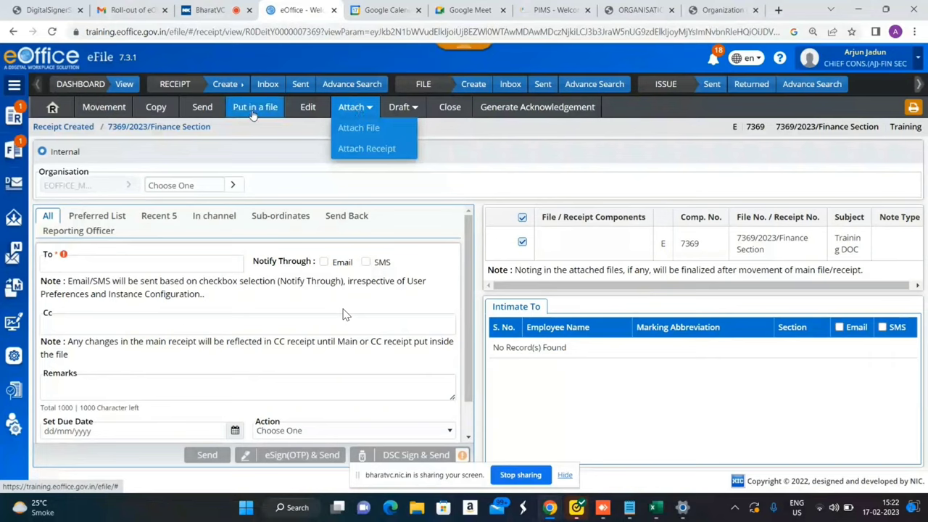
pyautogui.click(403, 108)
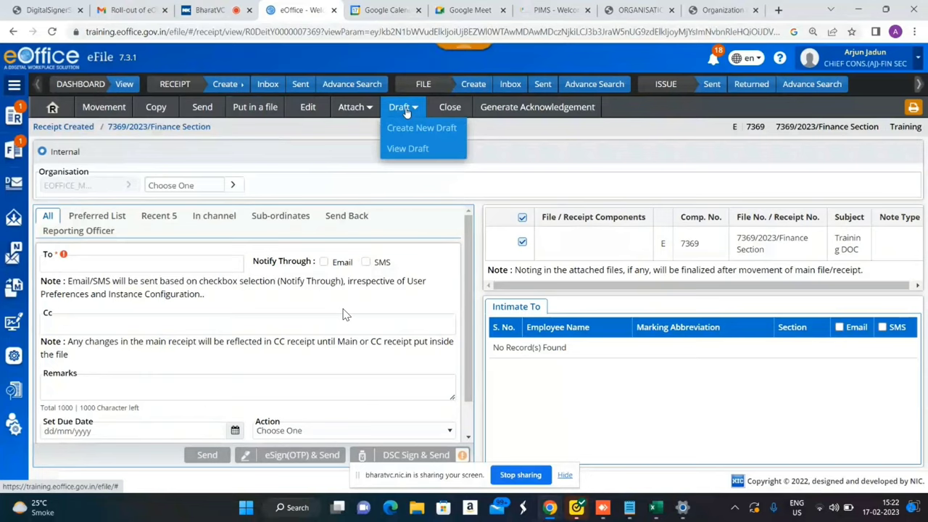
pyautogui.click(454, 114)
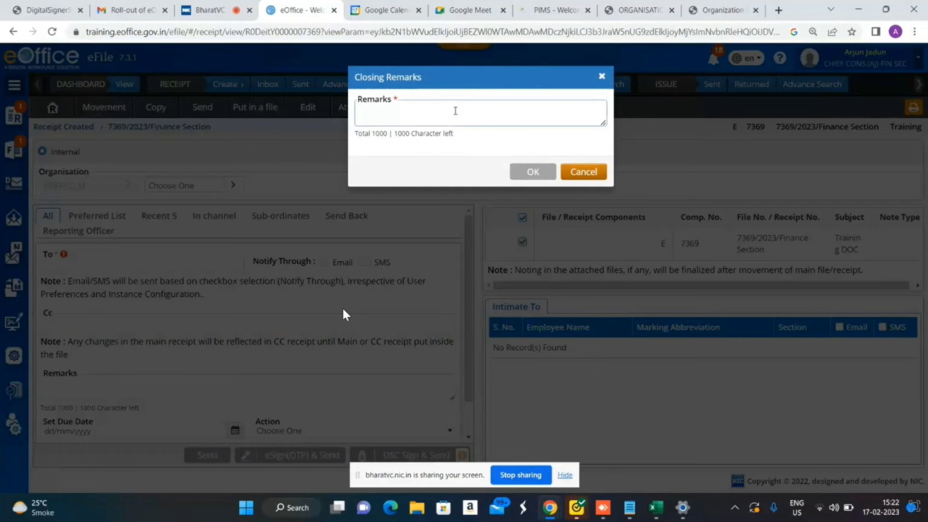
pyautogui.click(585, 174)
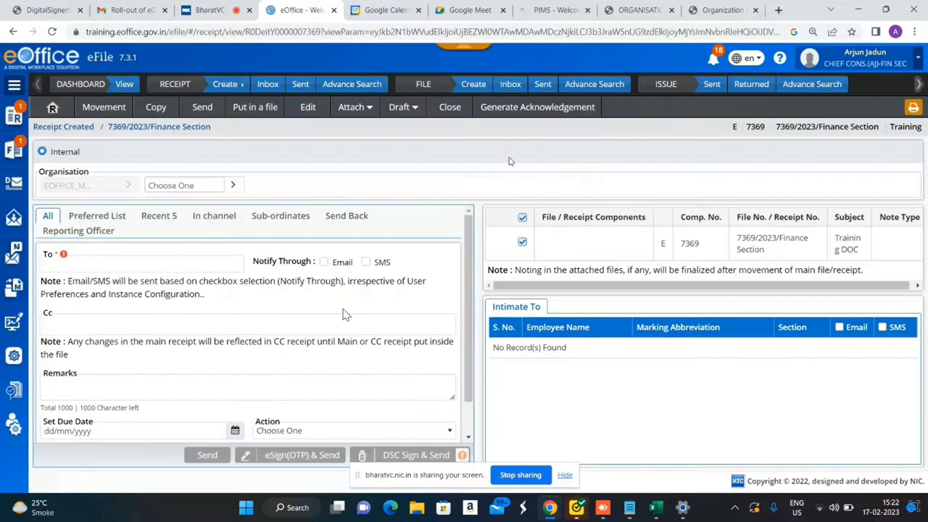
# Expand the main navigation to show the Receipt section's entries
pyautogui.click(14, 84)
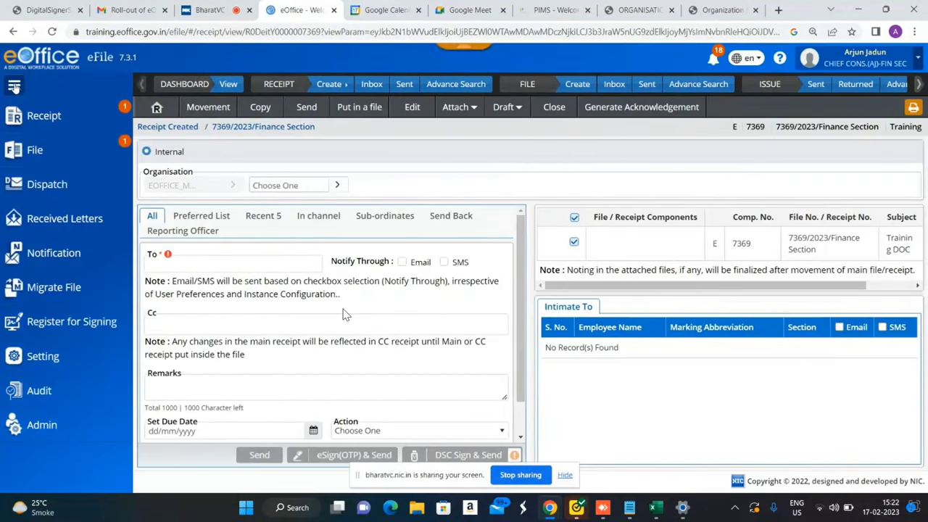
pyautogui.click(47, 120)
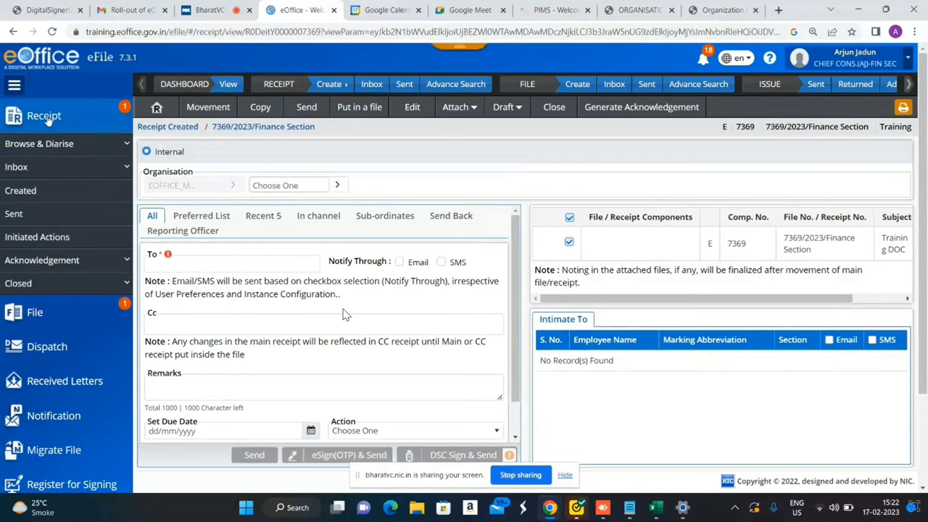